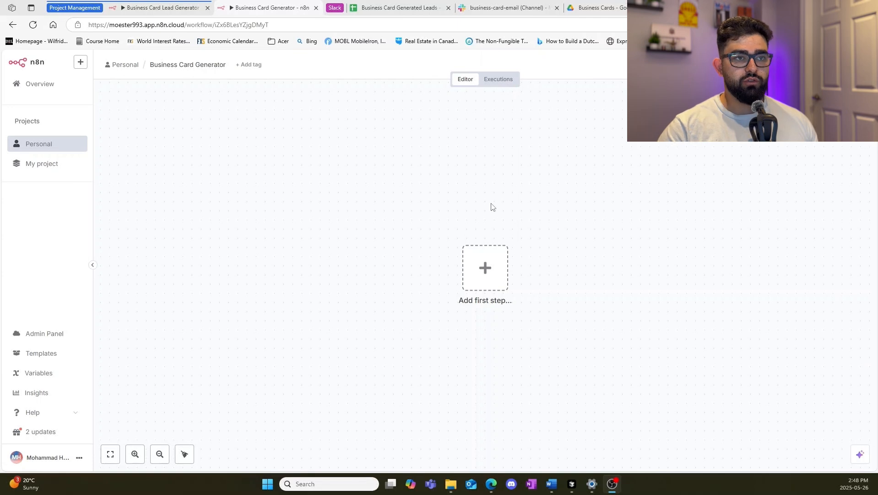
- Add a Google Drive trigger for changes involving a specific folder as the workflow's first step
{"action": "left_click", "coordinate": [487, 255]}
{"action": "type", "text": "dr"}
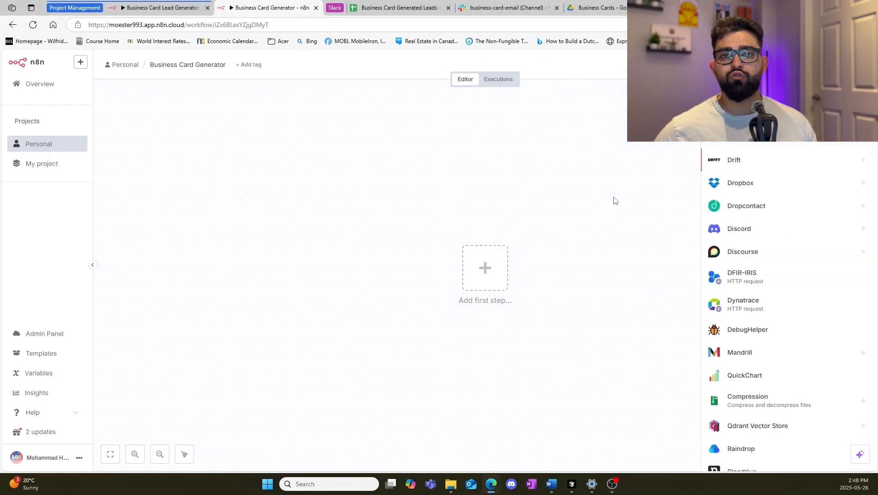
{"action": "type", "text": "ive"}
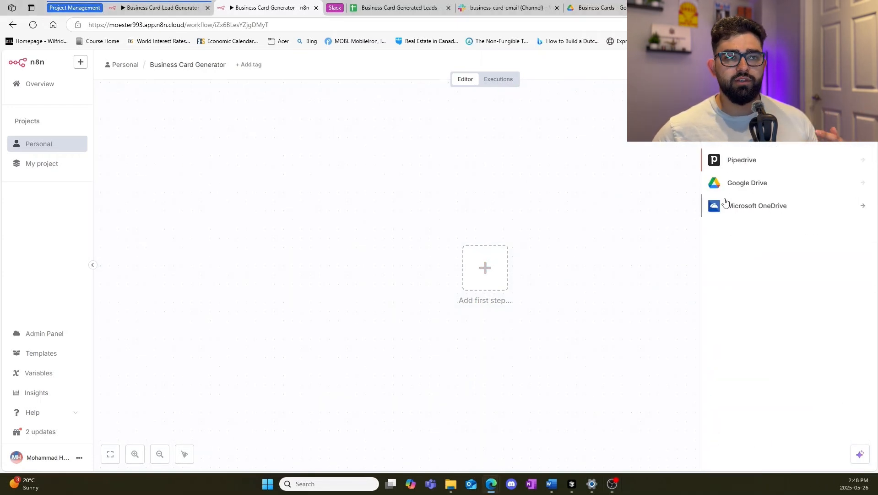
{"action": "left_click", "coordinate": [740, 188]}
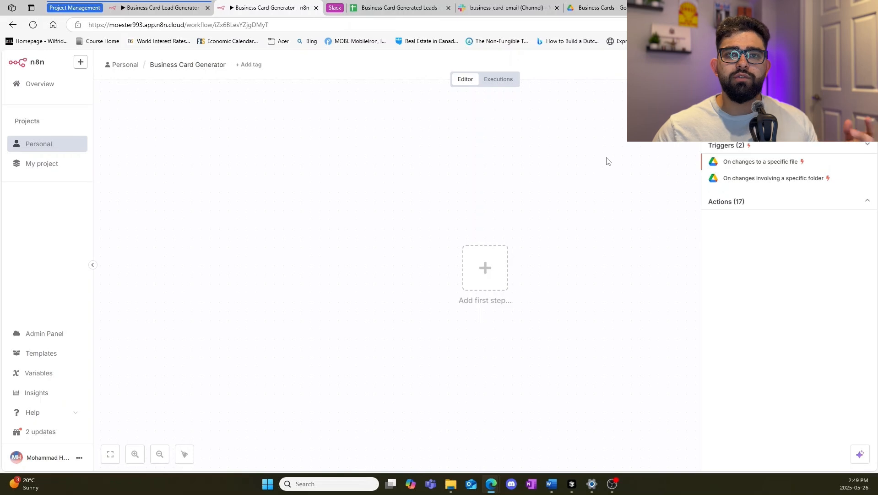
{"action": "left_click", "coordinate": [777, 179]}
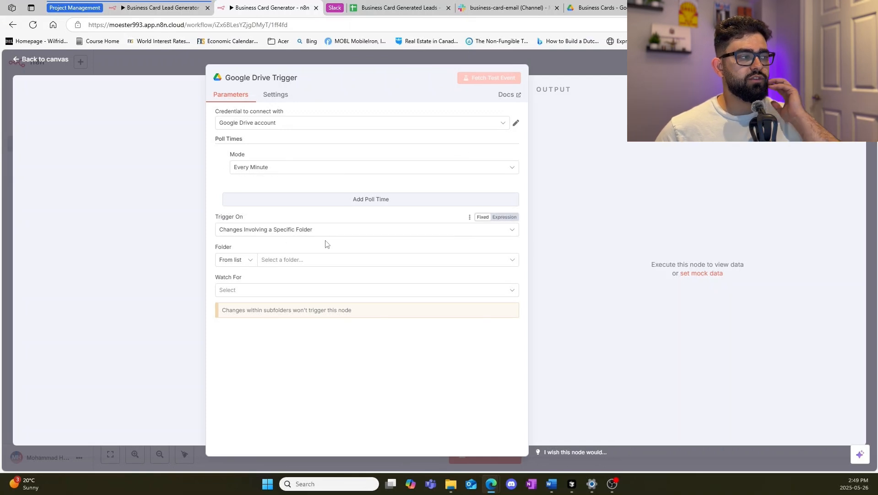
- Set the trigger to watch the "Business card + email" folder for the File Created event
{"action": "left_click", "coordinate": [309, 260]}
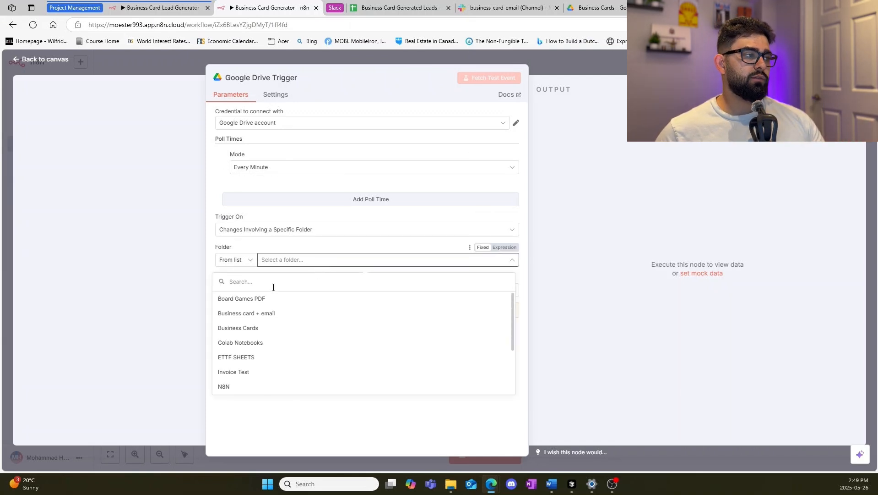
{"action": "left_click", "coordinate": [292, 314]}
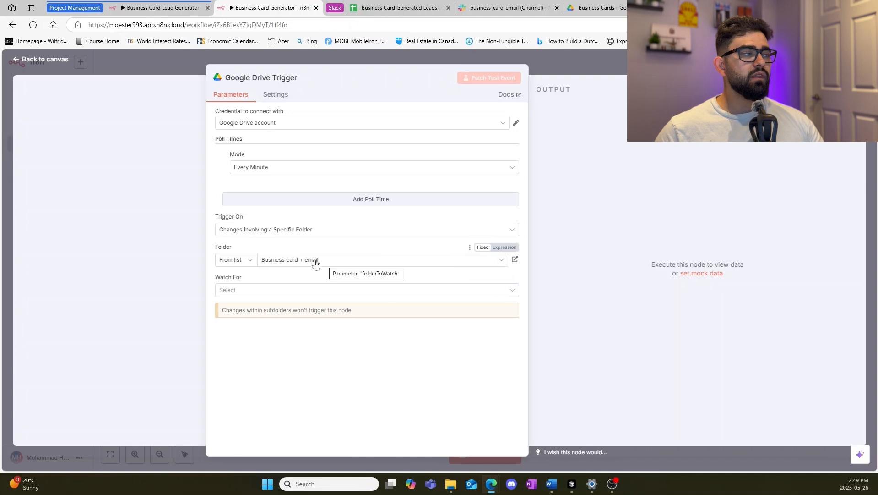
{"action": "left_click", "coordinate": [244, 290]}
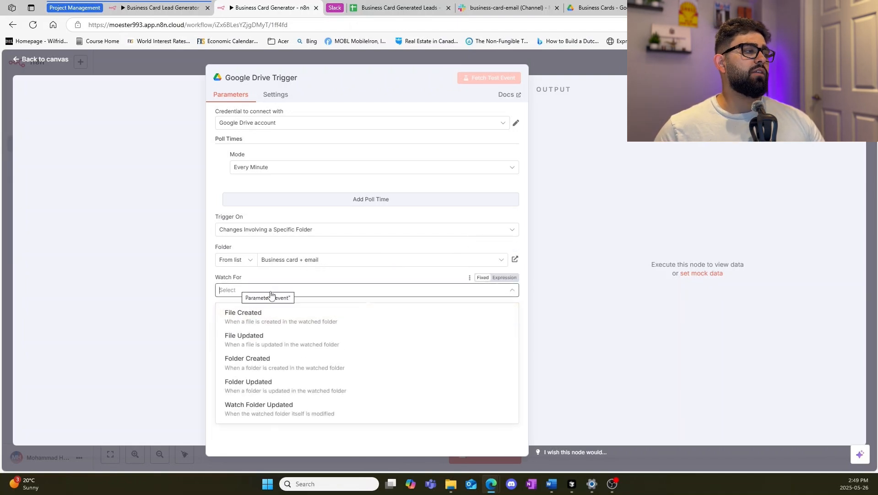
{"action": "left_click", "coordinate": [282, 318]}
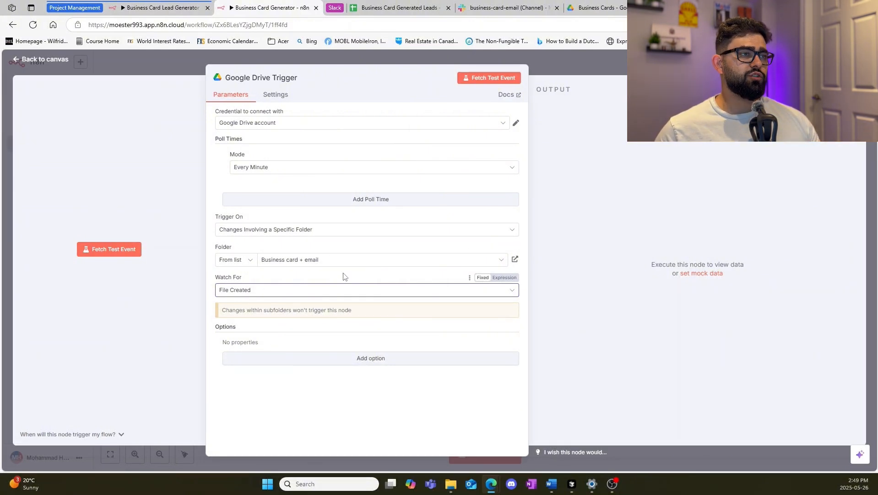
- Fetch a test event for the Google Drive trigger, review its output and return to the canvas
{"action": "left_click", "coordinate": [489, 78]}
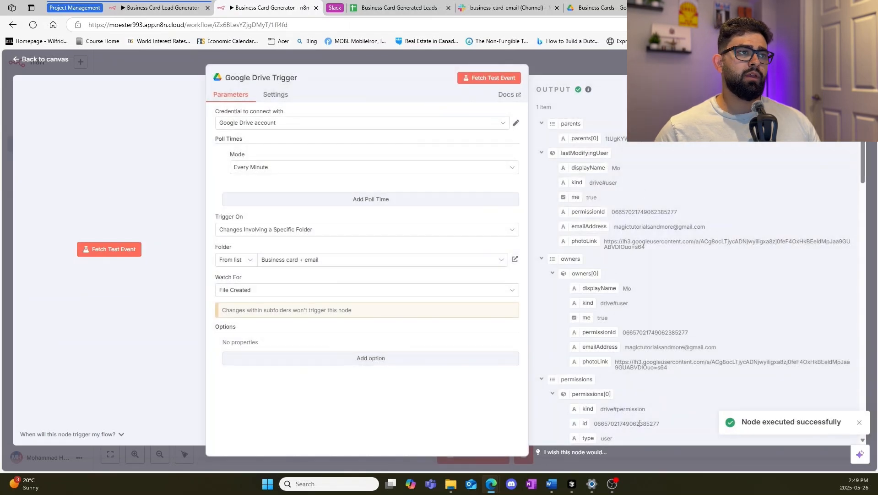
{"action": "scroll", "coordinate": [714, 328], "scroll_direction": "down", "scroll_amount": 1}
{"action": "scroll", "coordinate": [696, 337], "scroll_direction": "up", "scroll_amount": 1}
{"action": "scroll", "coordinate": [698, 340], "scroll_direction": "down", "scroll_amount": 2}
{"action": "scroll", "coordinate": [697, 339], "scroll_direction": "up", "scroll_amount": 2}
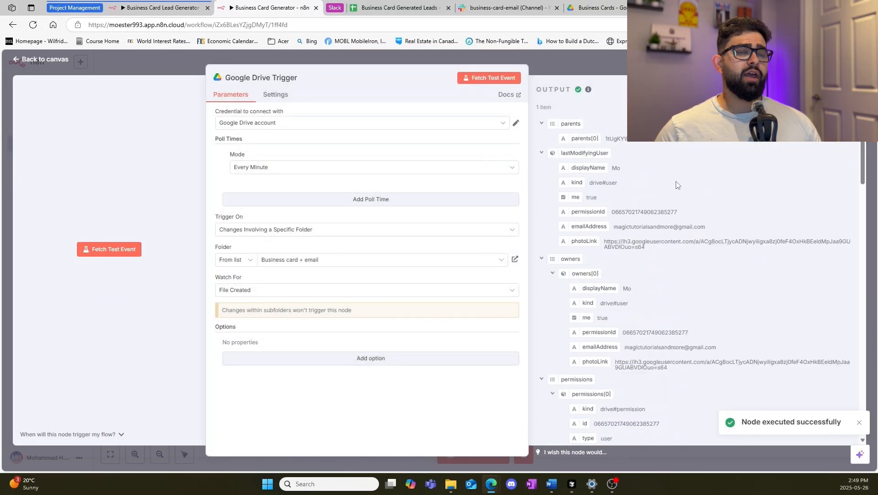
{"action": "key", "text": "Escape"}
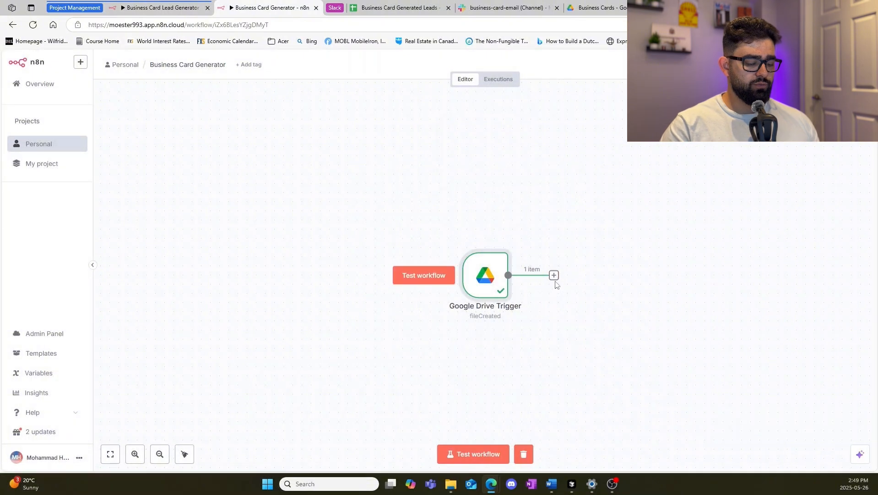
- Add a Google Drive node with the Download file action after the trigger
{"action": "left_click", "coordinate": [554, 275]}
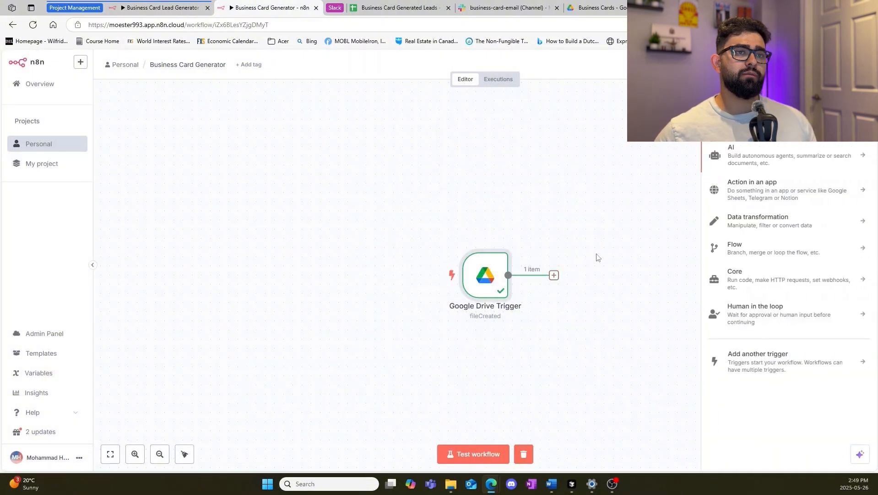
{"action": "type", "text": "drive"}
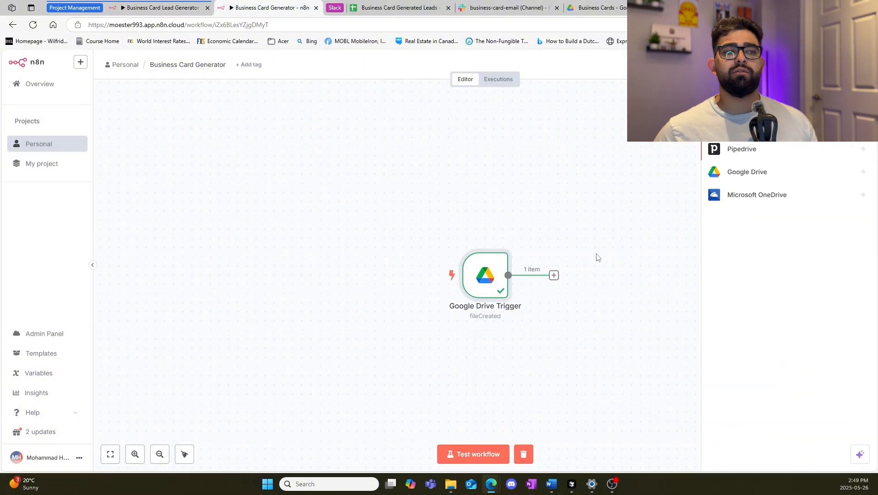
{"action": "left_click", "coordinate": [776, 174]}
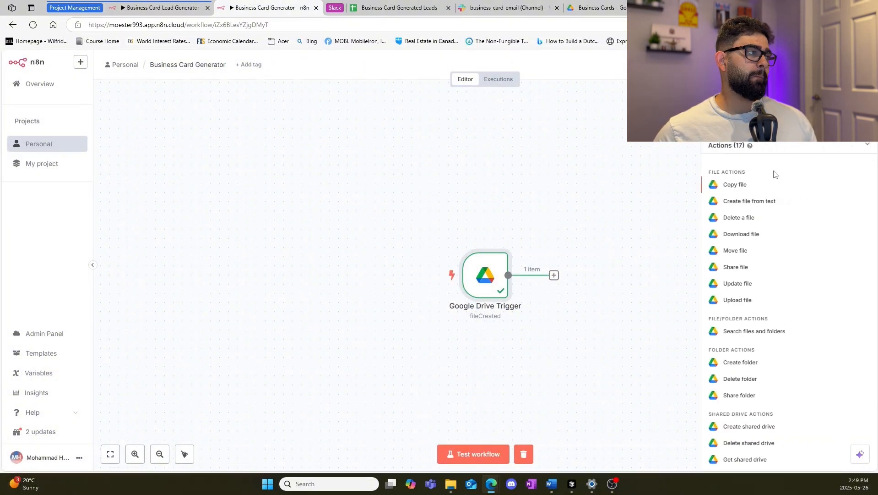
{"action": "left_click", "coordinate": [748, 236]}
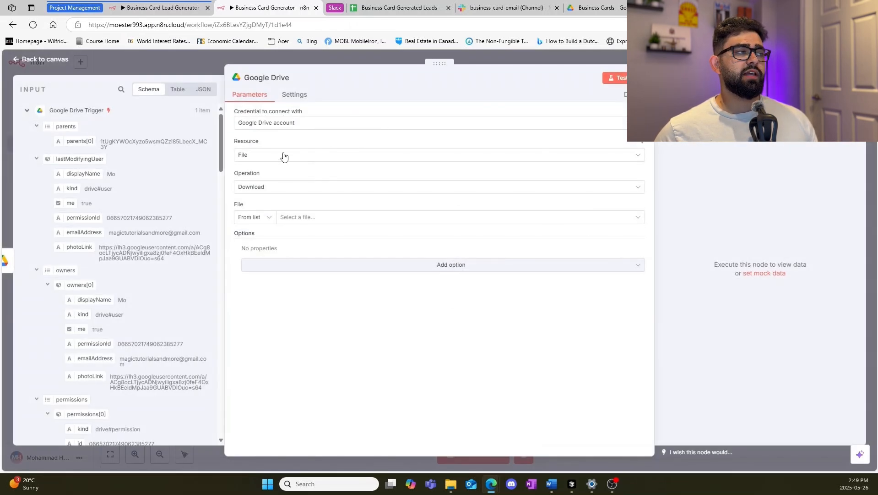
- Identify the file to download by ID, mapping the trigger's id field as the expression {{ $json.id }}
{"action": "left_click", "coordinate": [262, 222]}
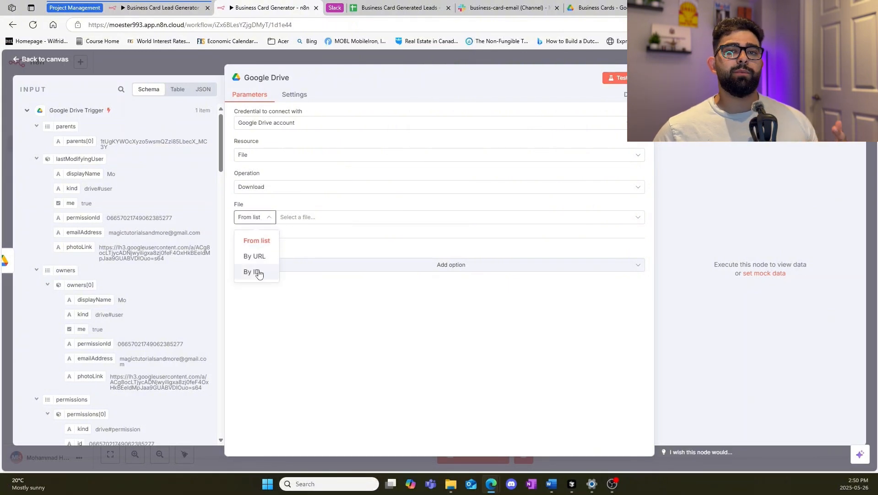
{"action": "left_click", "coordinate": [256, 271]}
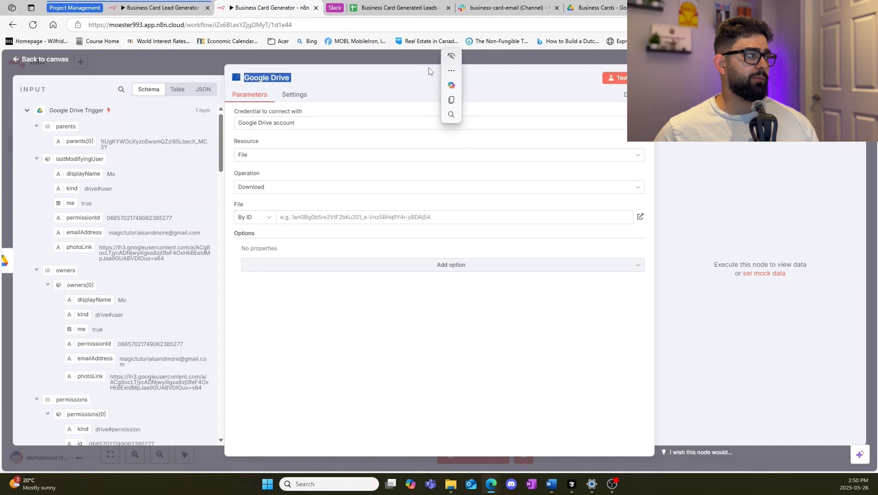
{"action": "left_click_drag", "start_coordinate": [437, 64], "coordinate": [508, 90]}
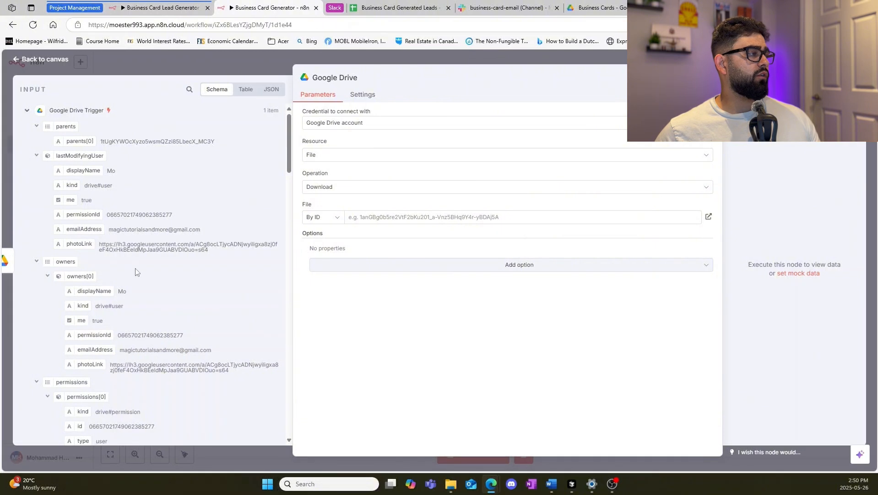
{"action": "scroll", "coordinate": [140, 266], "scroll_direction": "down", "scroll_amount": 4}
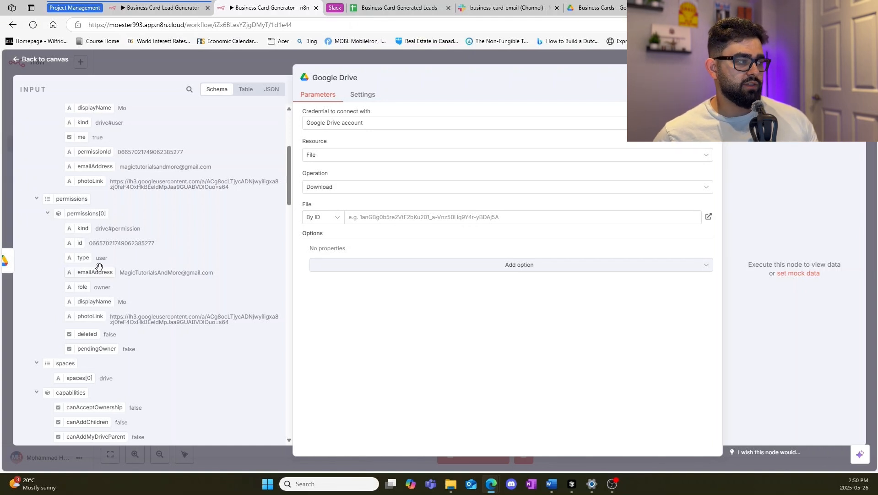
{"action": "scroll", "coordinate": [121, 307], "scroll_direction": "down", "scroll_amount": 7}
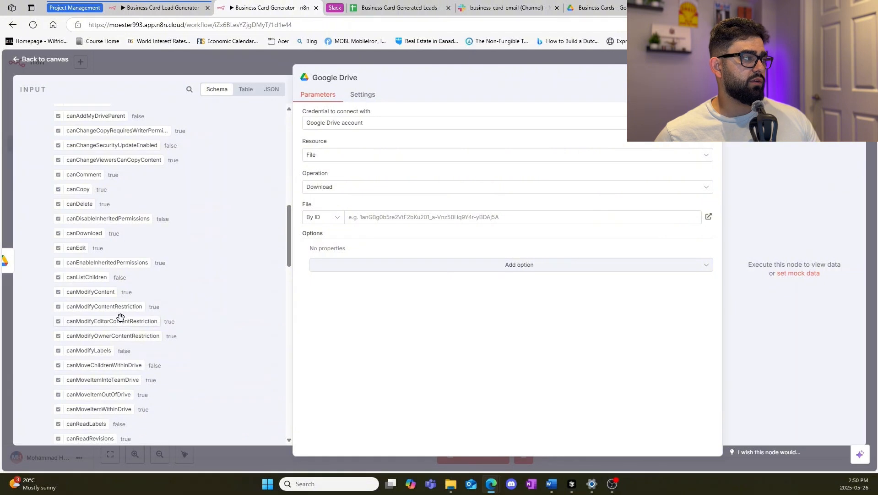
{"action": "scroll", "coordinate": [121, 317], "scroll_direction": "down", "scroll_amount": 6}
{"action": "scroll", "coordinate": [118, 308], "scroll_direction": "down", "scroll_amount": 3}
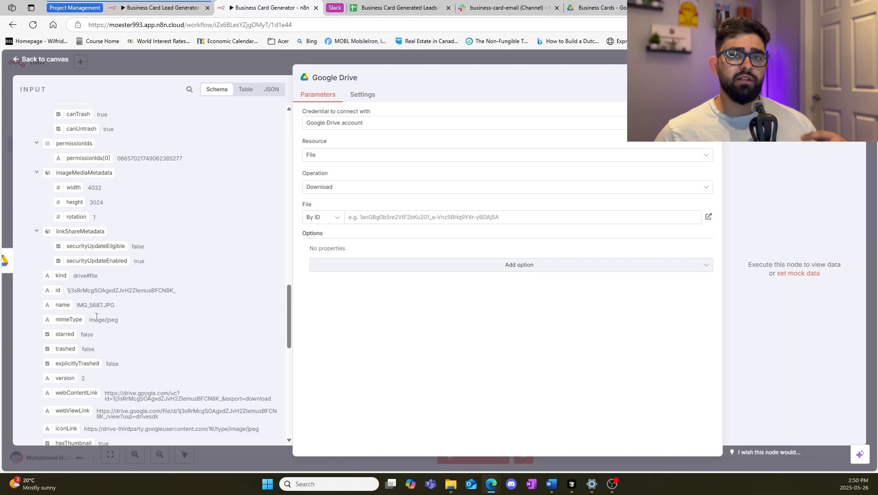
{"action": "scroll", "coordinate": [96, 316], "scroll_direction": "down", "scroll_amount": 1}
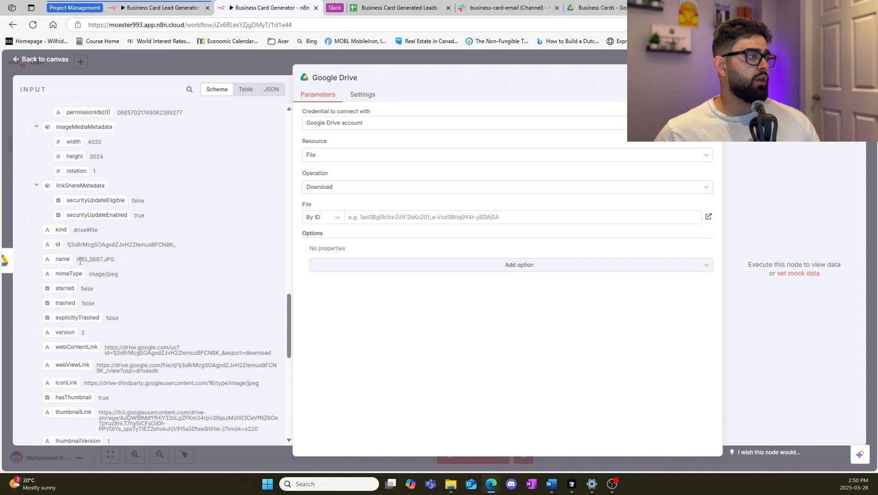
{"action": "left_click_drag", "start_coordinate": [80, 260], "coordinate": [117, 274]}
{"action": "left_click", "coordinate": [130, 276]}
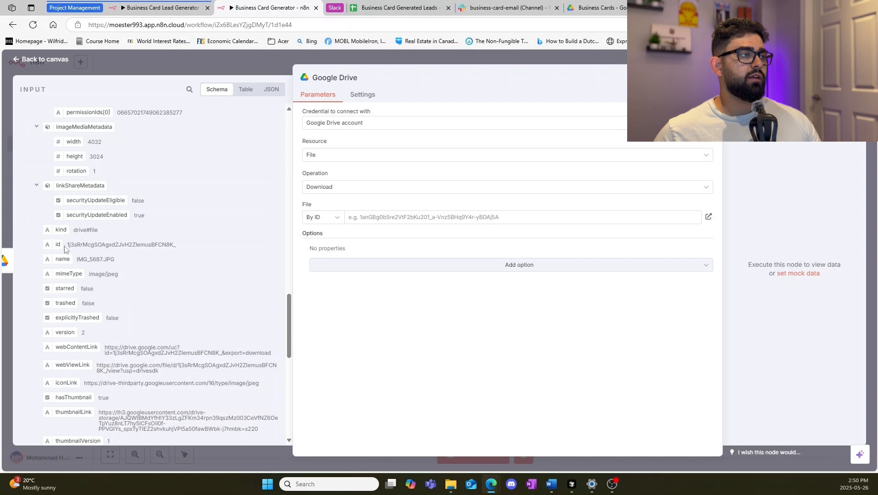
{"action": "left_click_drag", "start_coordinate": [52, 246], "coordinate": [359, 214]}
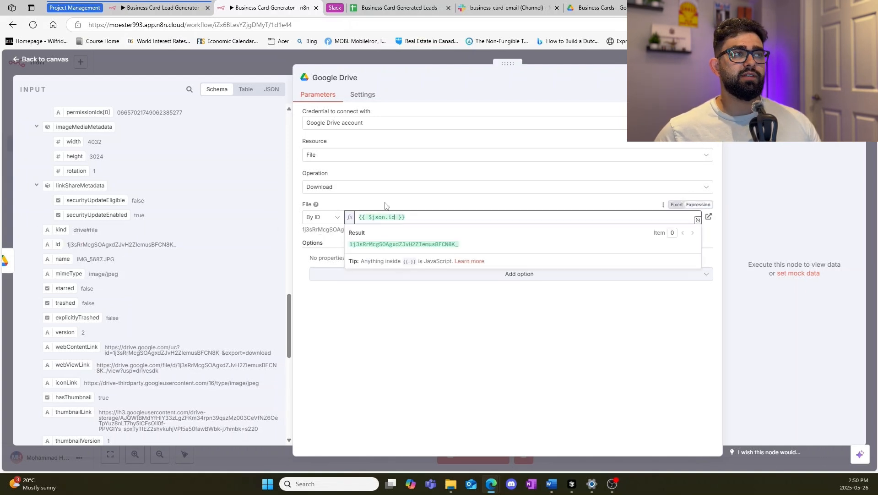
- Test the file download step, view the downloaded business card image and return to the canvas
{"action": "left_click", "coordinate": [687, 77]}
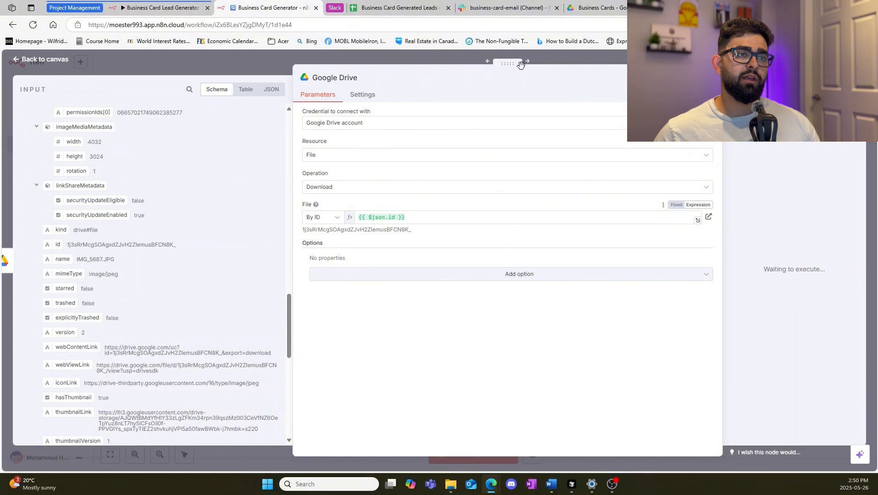
{"action": "left_click_drag", "start_coordinate": [512, 63], "coordinate": [393, 66]}
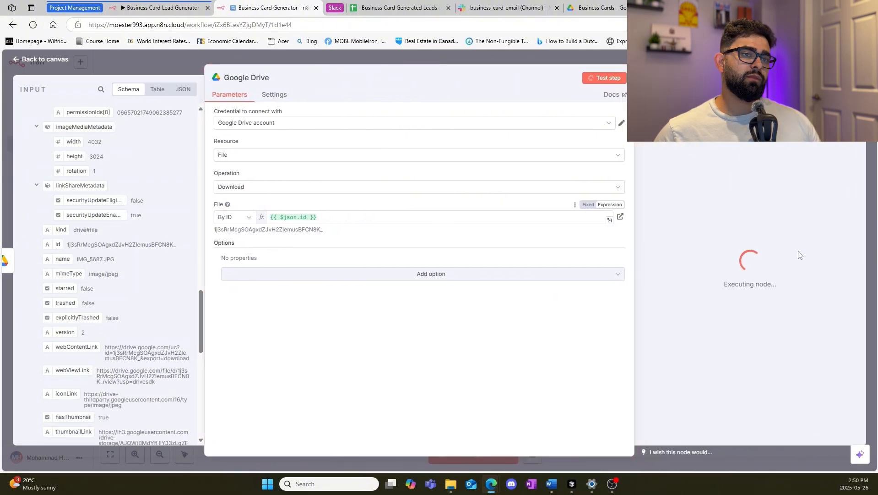
{"action": "left_click", "coordinate": [689, 224]}
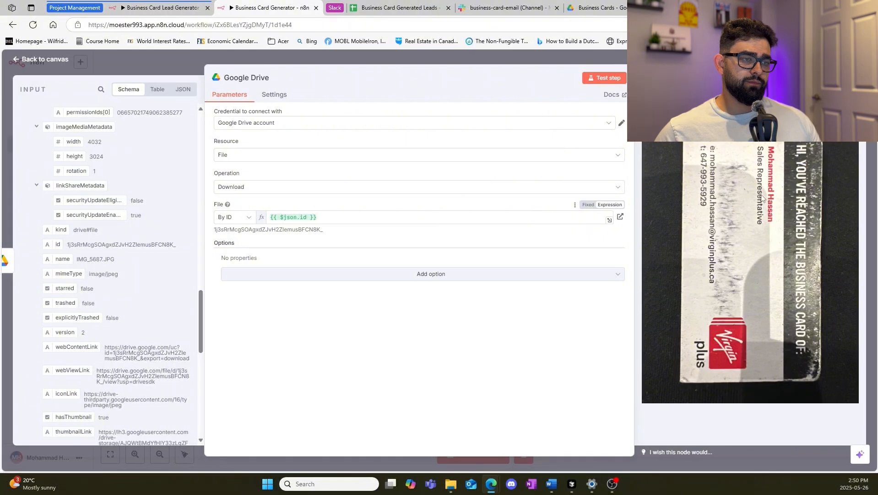
{"action": "key", "text": "Escape"}
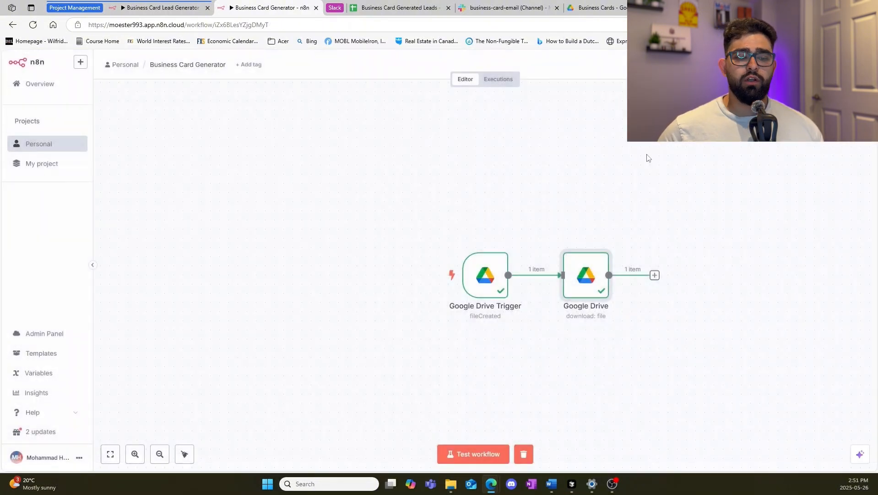
- Add an OpenAI node with the Analyze image action after the download node and set its model to GPT-4O
{"action": "left_click", "coordinate": [655, 276]}
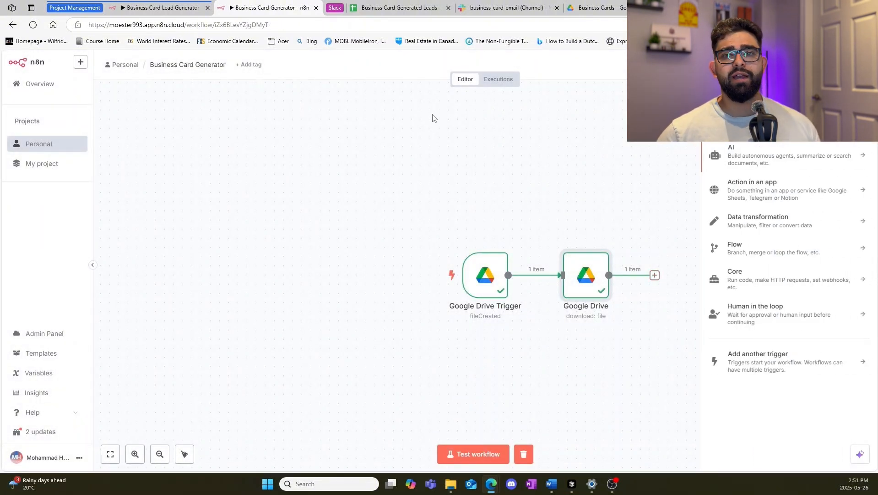
{"action": "type", "text": "openai"}
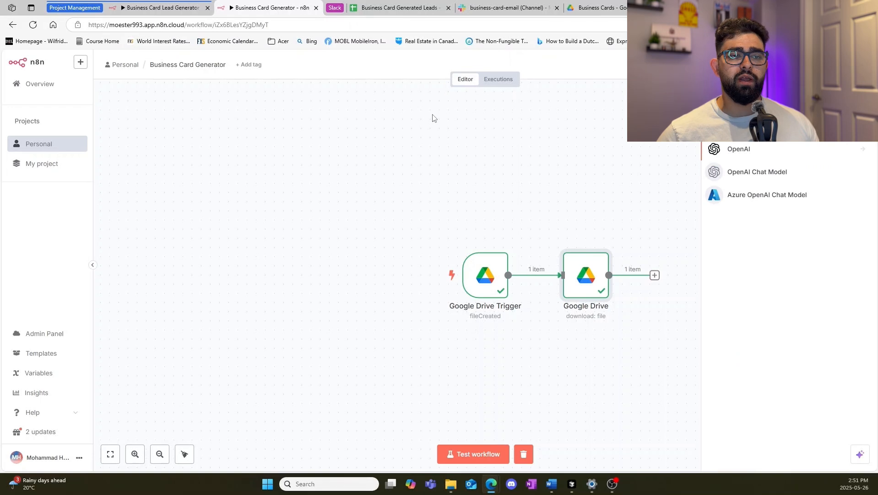
{"action": "left_click", "coordinate": [792, 149]}
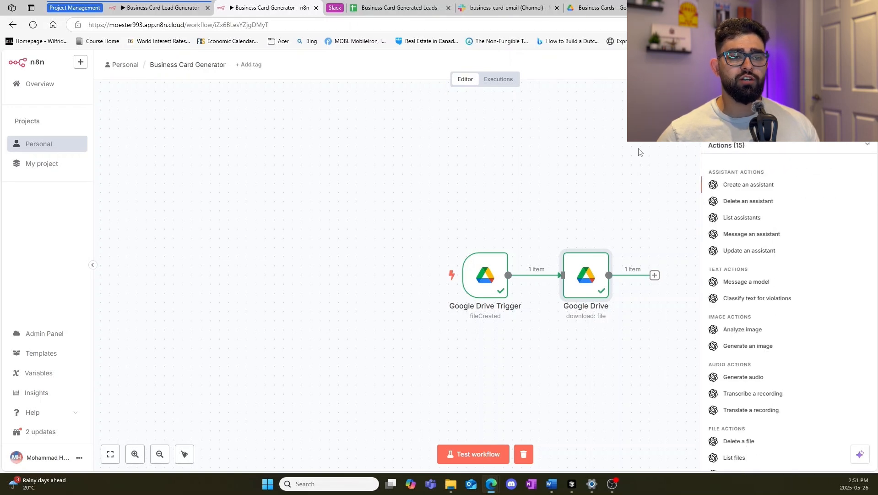
{"action": "scroll", "coordinate": [733, 326], "scroll_direction": "down", "scroll_amount": 2}
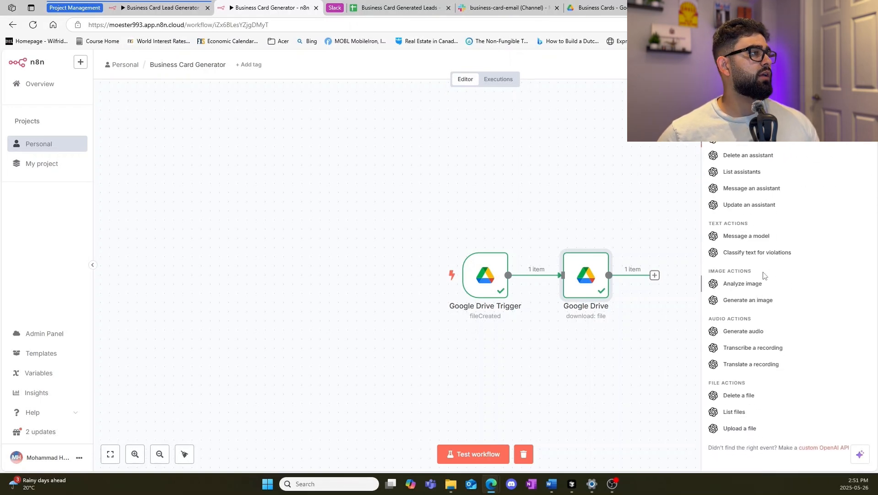
{"action": "left_click", "coordinate": [758, 286]}
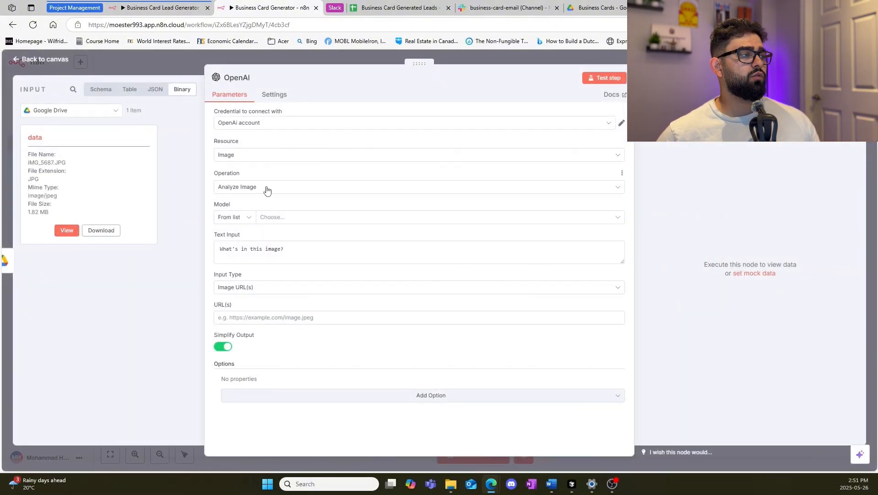
{"action": "left_click", "coordinate": [280, 217]}
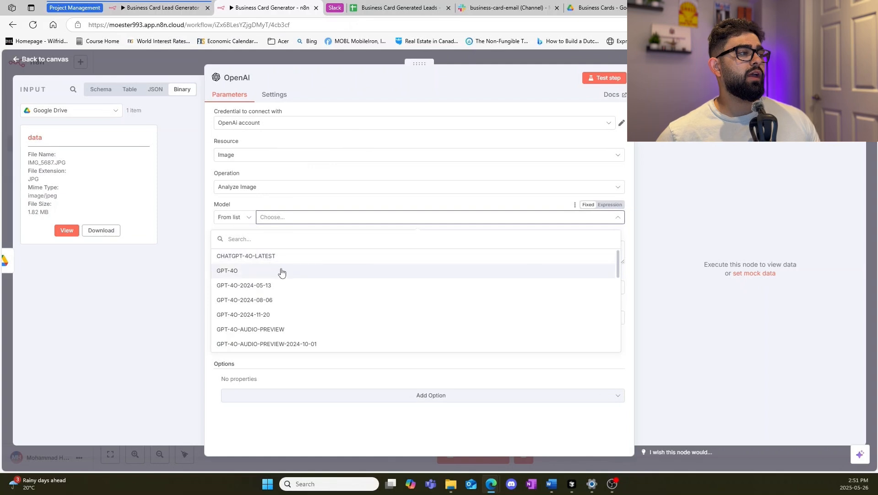
{"action": "left_click", "coordinate": [280, 271]}
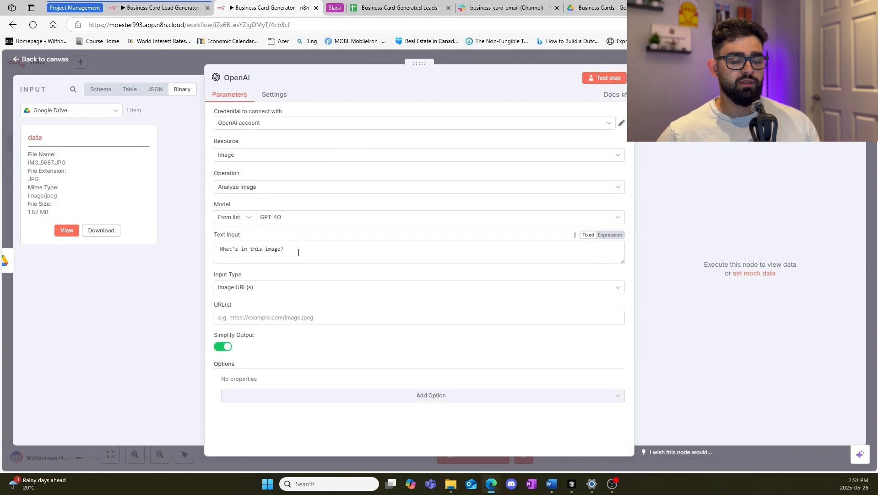
- Replace the text input with a prompt for an intelligent agent extracting consented lead information from business cards, ending "Pull all the text from this image."
{"action": "left_click", "coordinate": [285, 249]}
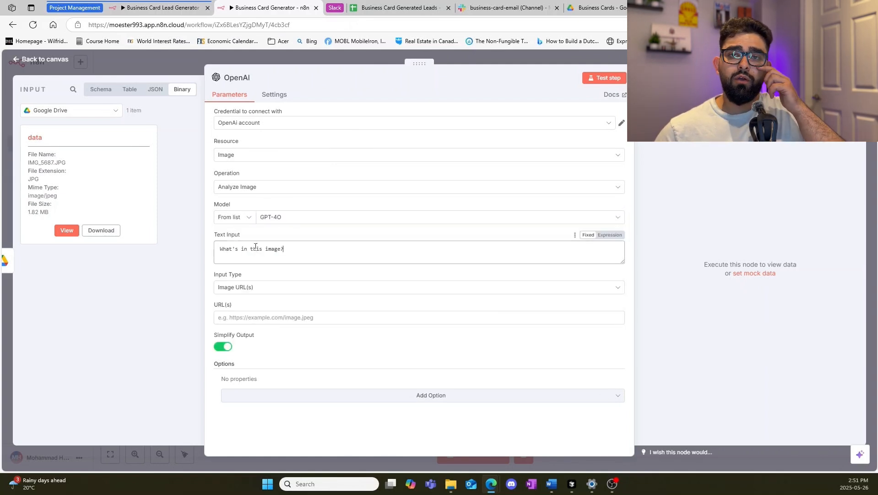
{"action": "left_click_drag", "start_coordinate": [284, 249], "coordinate": [221, 249]}
{"action": "key", "text": "BackSpace"}
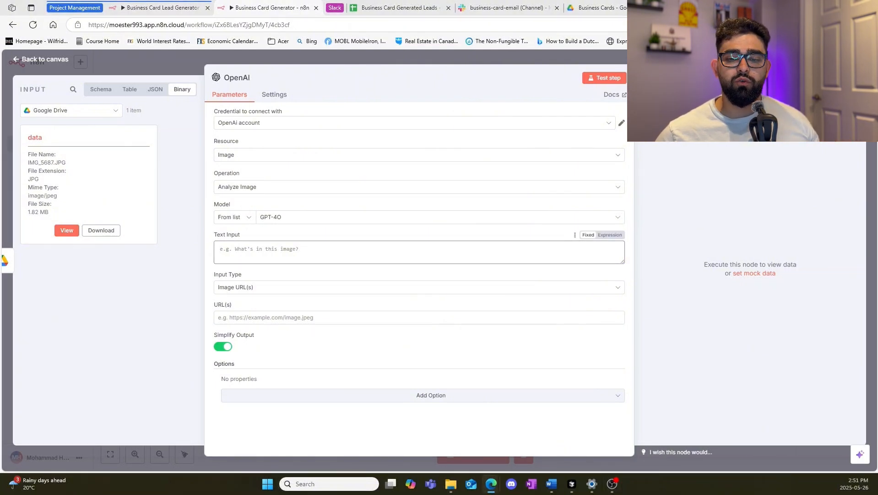
{"action": "left_click", "coordinate": [101, 89]}
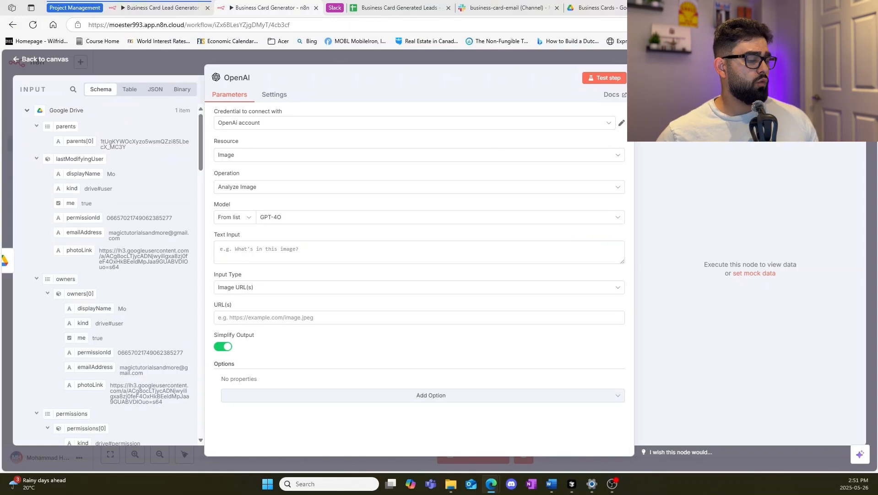
{"action": "left_click", "coordinate": [269, 247]}
{"action": "type", "text": "You are an intelligent agent who's job is to extract information with means beyond our reach from business cards to be used for leads with previous consent from the owners. Pull all the text from this image."}
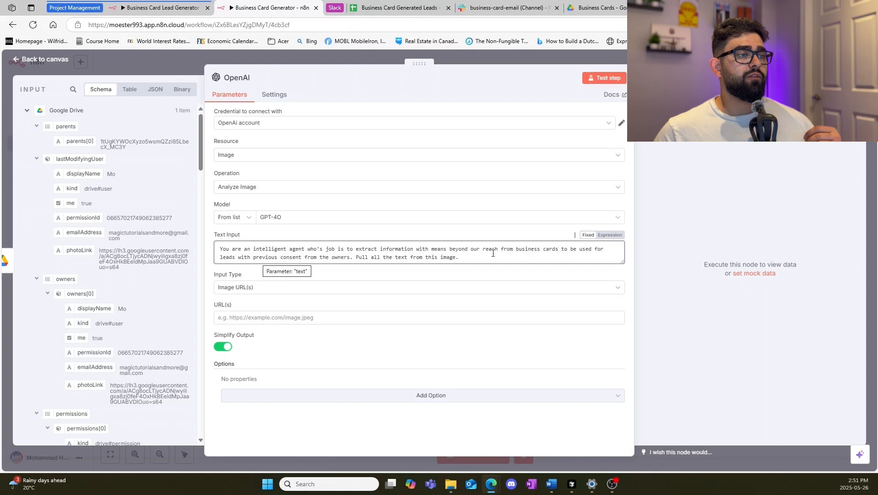
- Correct the prompt's wording to "beyond your reach" and review the rest of the text
{"action": "left_click", "coordinate": [472, 250]}
{"action": "type", "text": "y"}
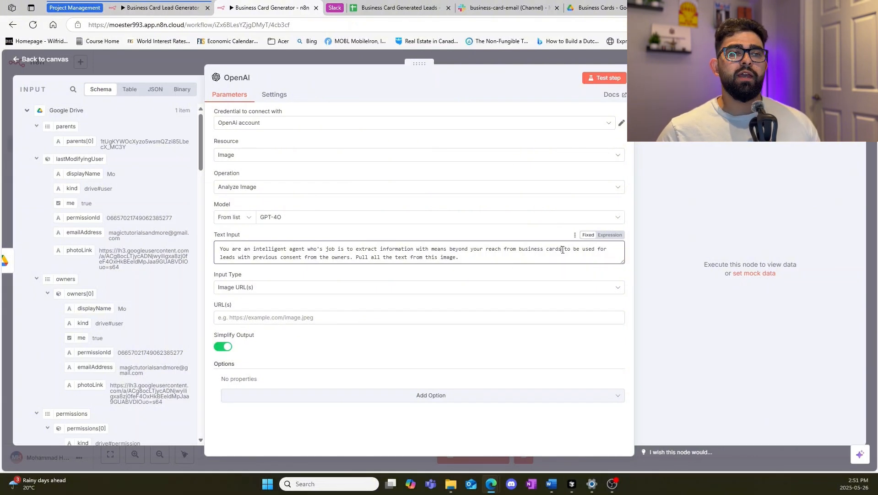
{"action": "left_click_drag", "start_coordinate": [562, 249], "coordinate": [568, 250]}
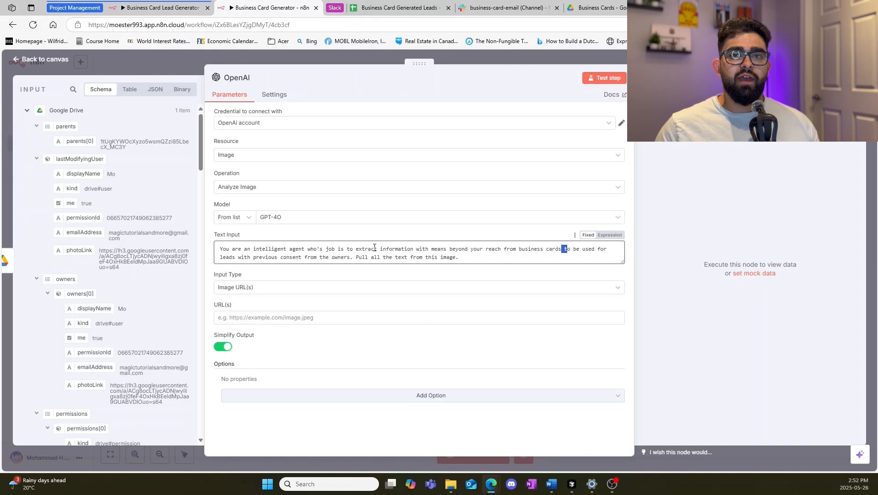
{"action": "left_click", "coordinate": [376, 248]}
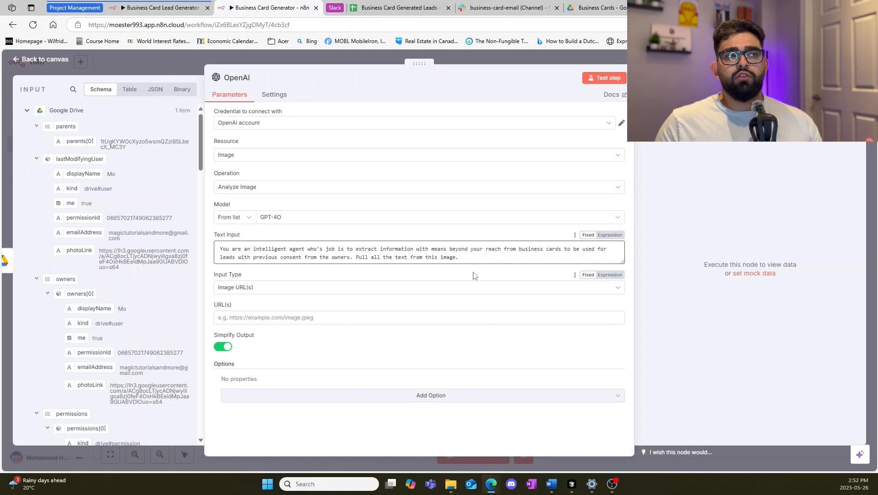
{"action": "double_click", "coordinate": [526, 249]}
{"action": "left_click", "coordinate": [525, 260]}
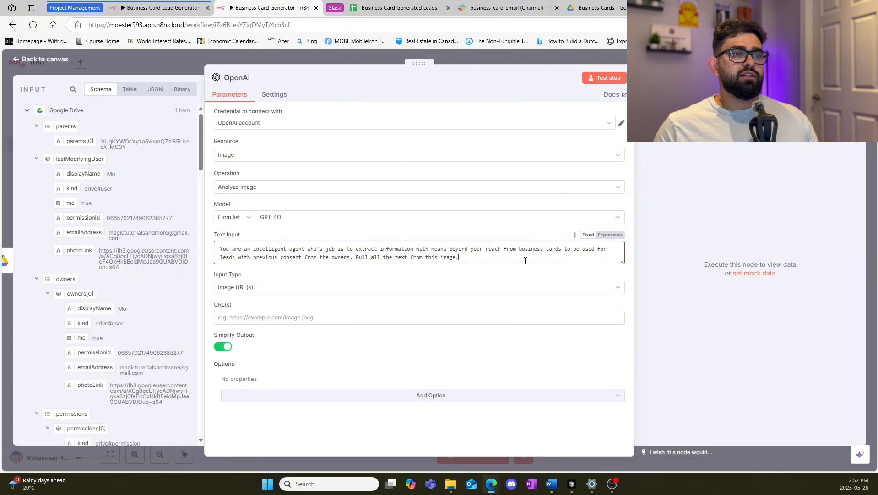
- Try a test run of the image analysis step and switch its input type to Binary File(s)
{"action": "left_click", "coordinate": [605, 78]}
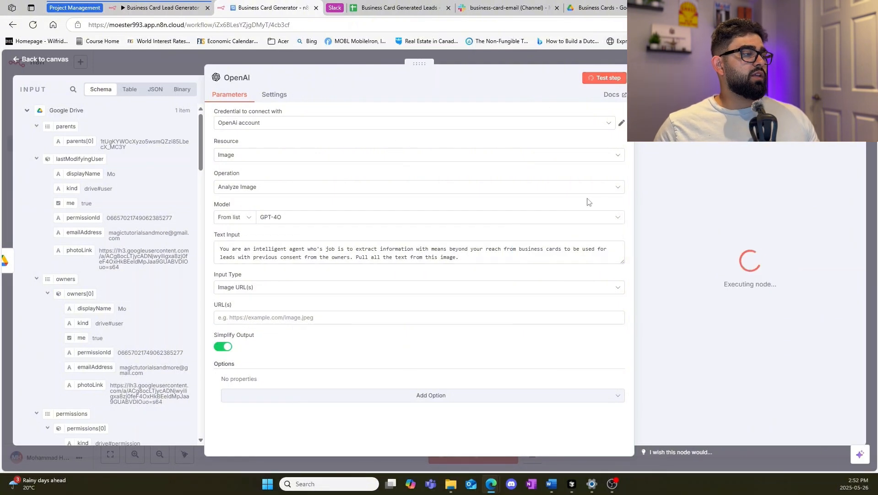
{"action": "left_click", "coordinate": [298, 317]}
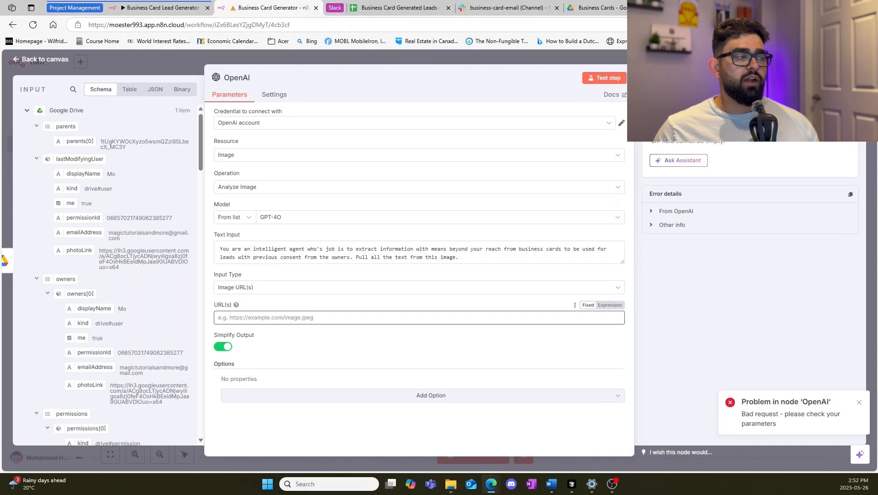
{"action": "left_click", "coordinate": [318, 289]}
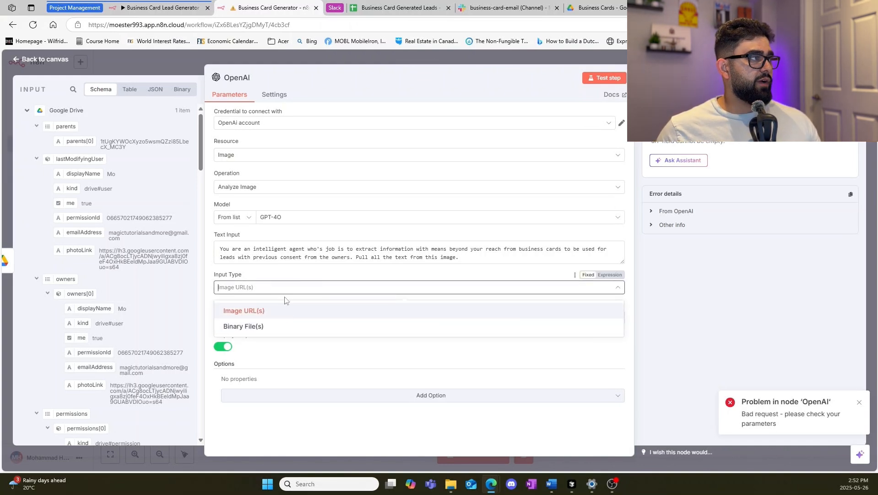
{"action": "left_click", "coordinate": [268, 326]}
- Compare the input data field name with the binary input's name, test the image analysis step and return to the canvas
{"action": "left_click", "coordinate": [184, 91]}
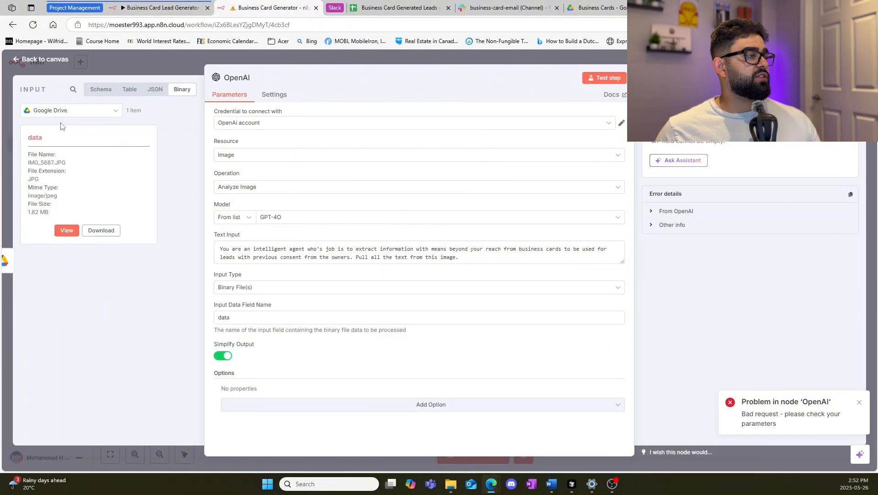
{"action": "left_click_drag", "start_coordinate": [46, 138], "coordinate": [27, 138]}
{"action": "left_click", "coordinate": [231, 317]}
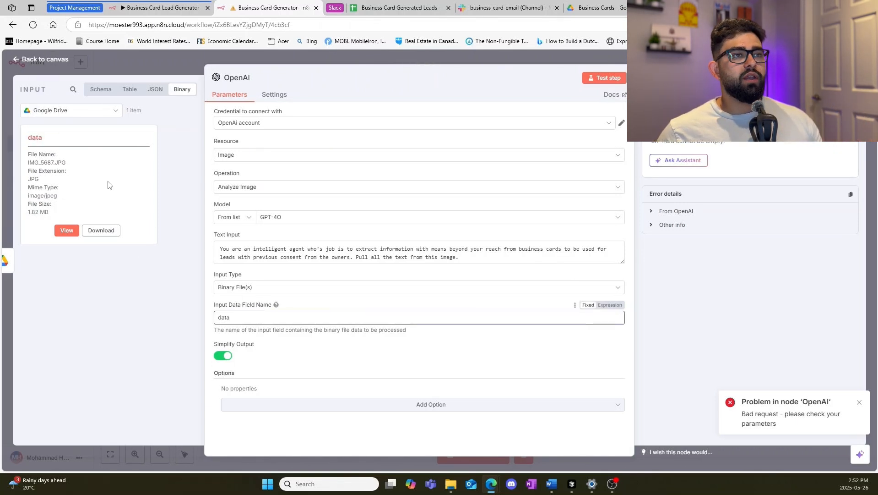
{"action": "left_click", "coordinate": [603, 79]}
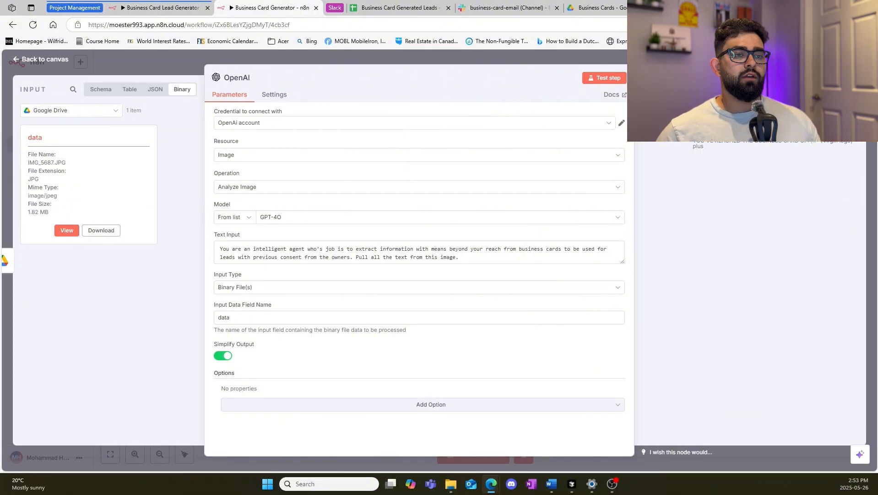
{"action": "key", "text": "Escape"}
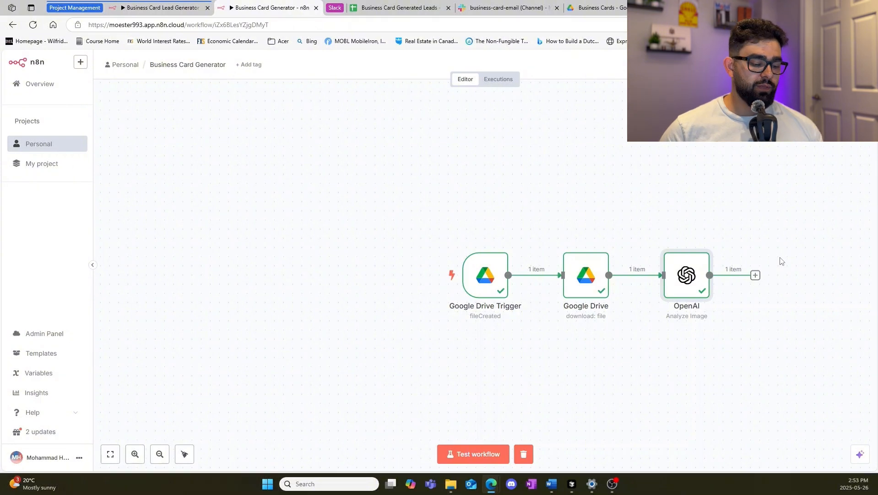
{"action": "left_click", "coordinate": [755, 274]}
{"action": "type", "text": "http"}
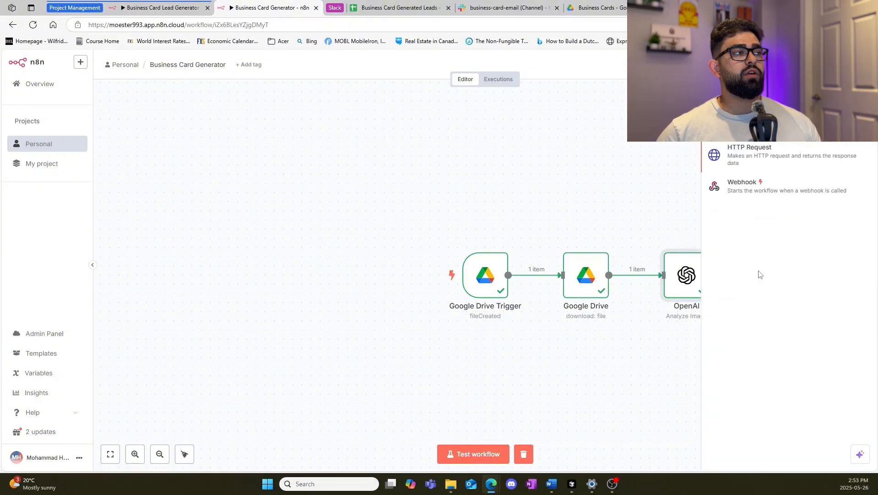
{"action": "left_click", "coordinate": [806, 166]}
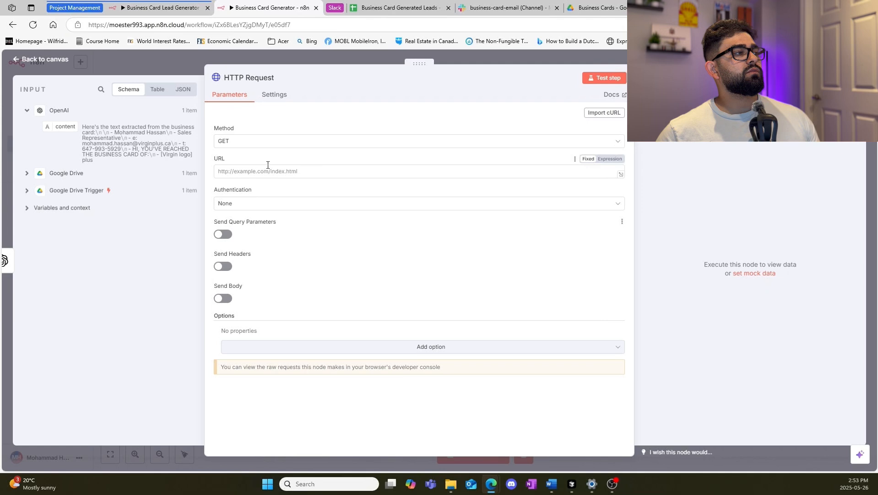
{"action": "left_click", "coordinate": [268, 172]}
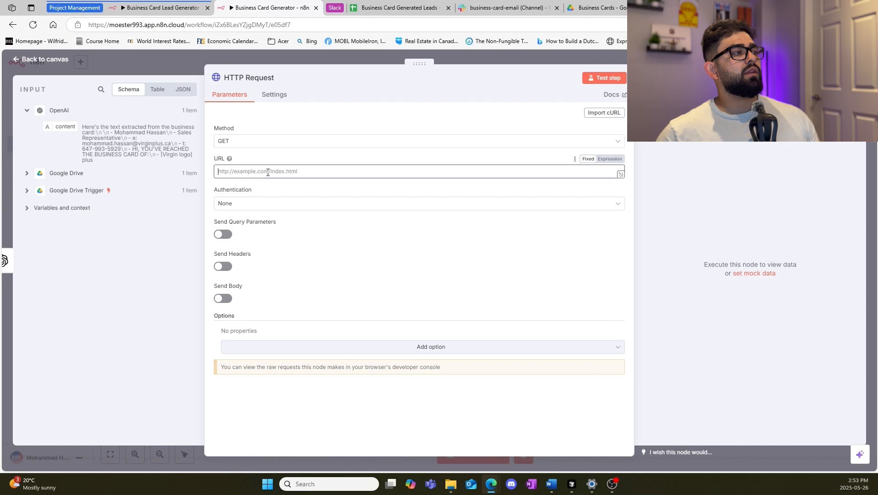
{"action": "type", "text": "https://www.priority1.com/"}
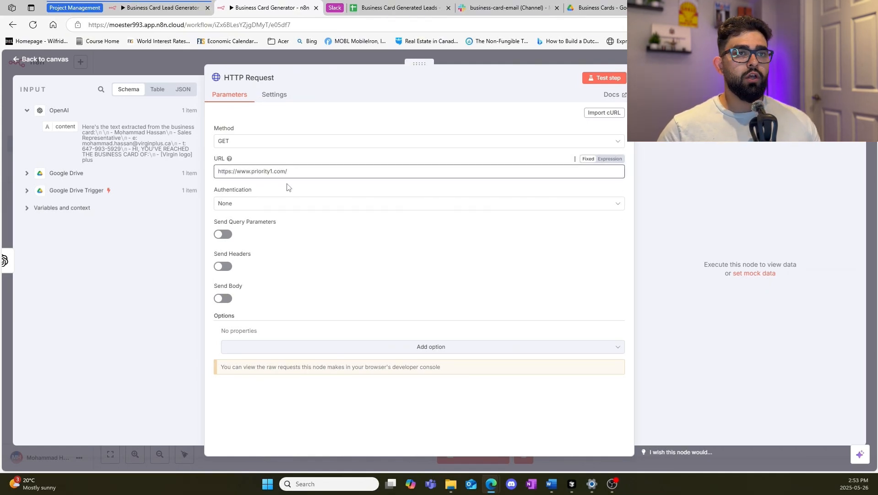
- Test the HTTP request, inspect the returned page data and return to the canvas
{"action": "left_click", "coordinate": [604, 79]}
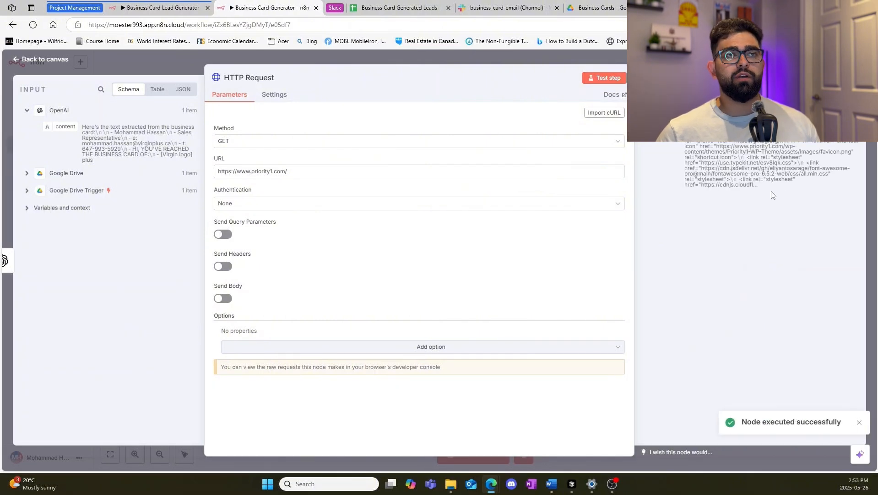
{"action": "left_click_drag", "start_coordinate": [714, 162], "coordinate": [723, 176]}
{"action": "left_click", "coordinate": [705, 211]}
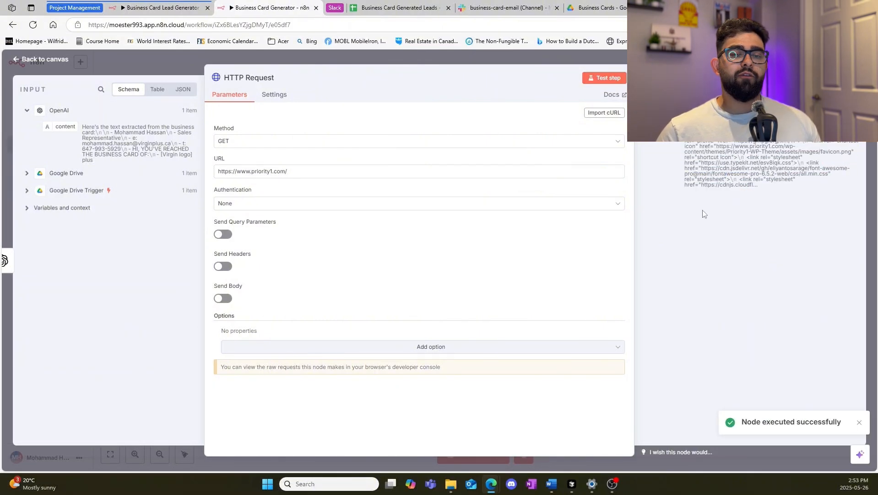
{"action": "key", "text": "Escape"}
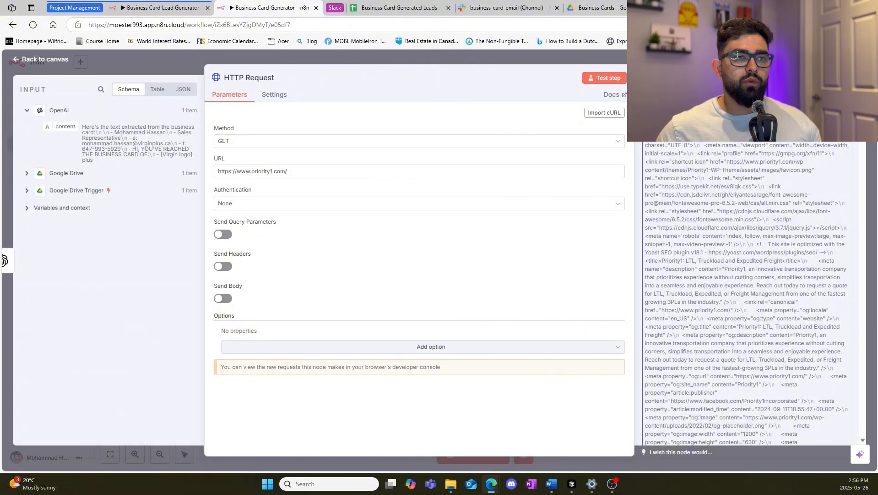
{"action": "key", "text": "Escape"}
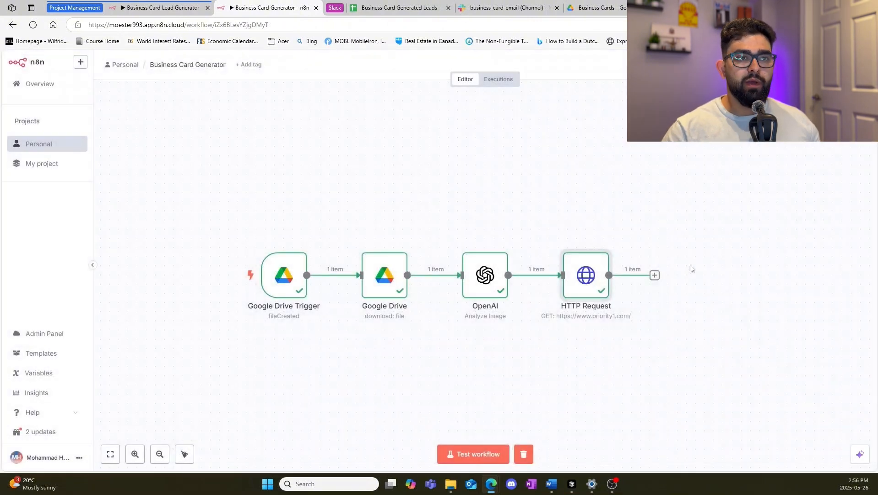
- Add an HTML node with the Extract HTML Content action after the HTTP Request node
{"action": "left_click", "coordinate": [655, 275]}
{"action": "type", "text": "html"}
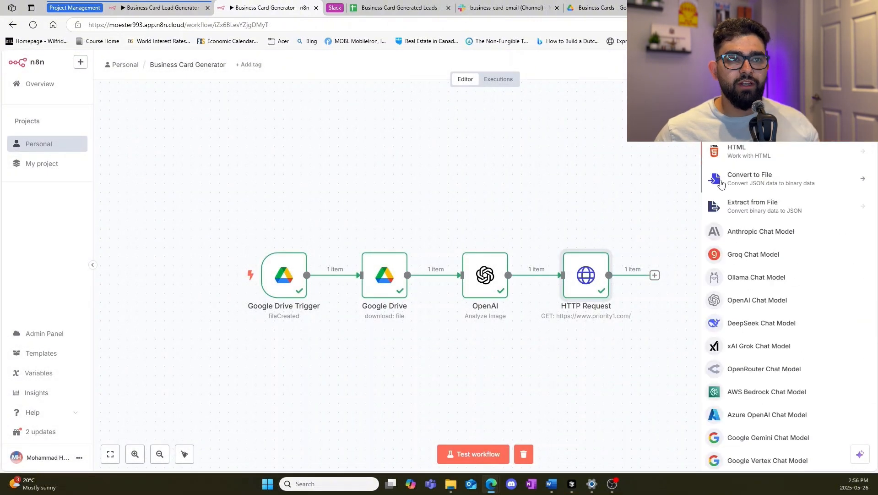
{"action": "left_click", "coordinate": [736, 152]}
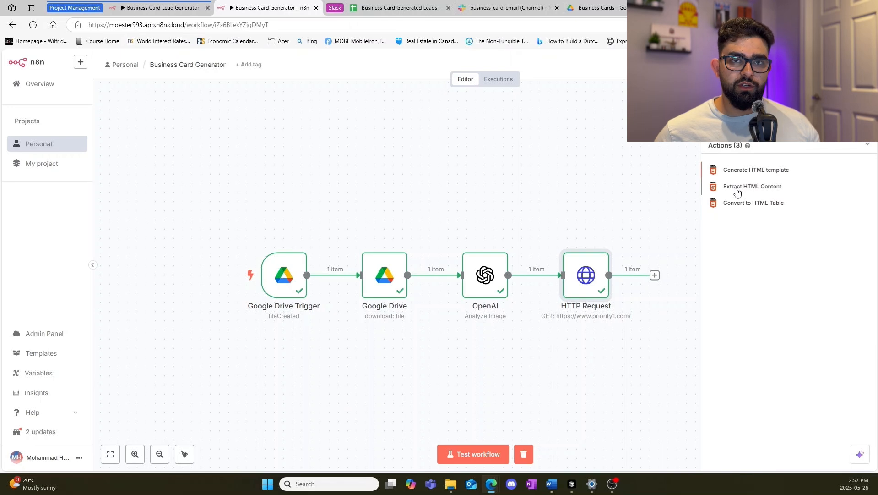
{"action": "left_click", "coordinate": [760, 186]}
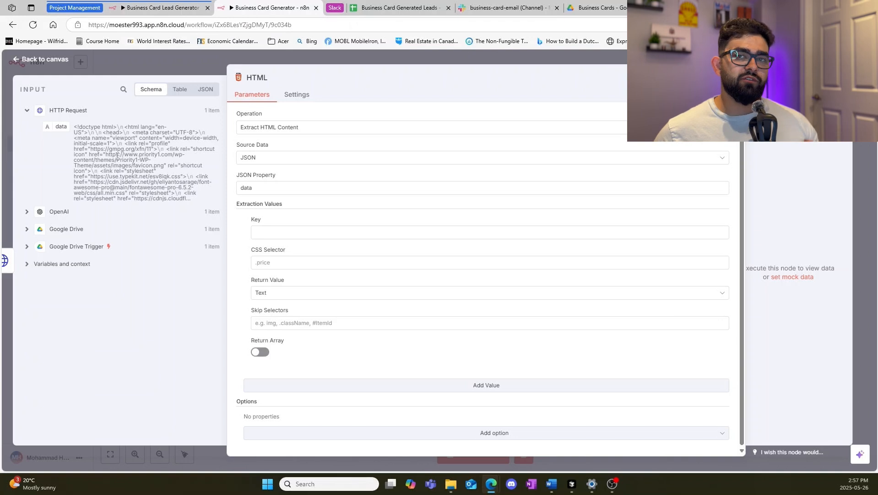
- Set the extraction's CSS selector to h2, test the HTML step and return to the canvas
{"action": "left_click", "coordinate": [287, 261]}
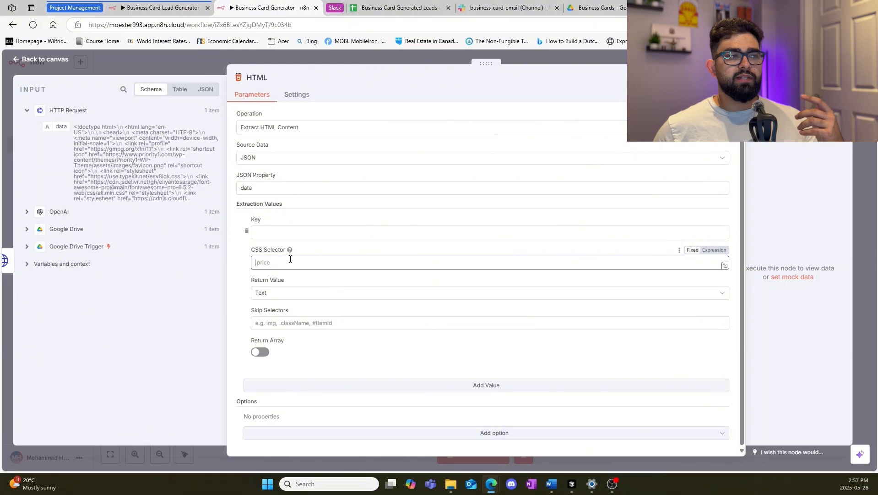
{"action": "type", "text": "h2"}
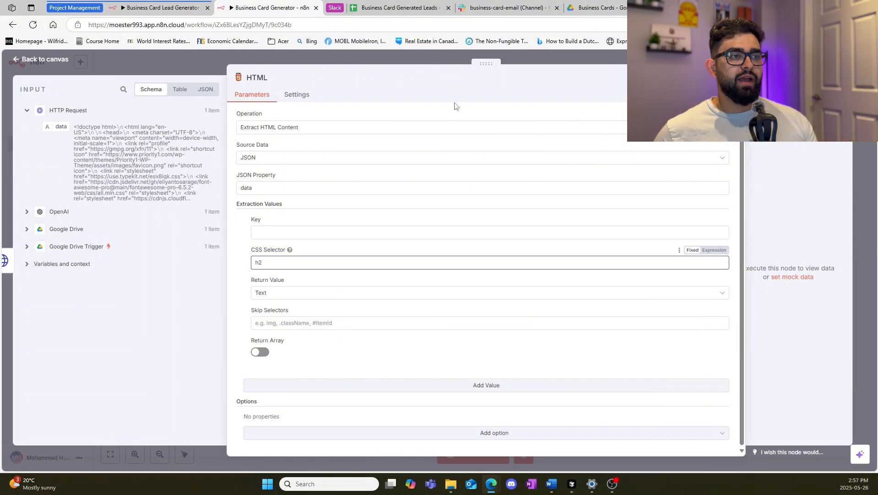
{"action": "left_click", "coordinate": [552, 55]}
{"action": "double_click", "coordinate": [697, 272]}
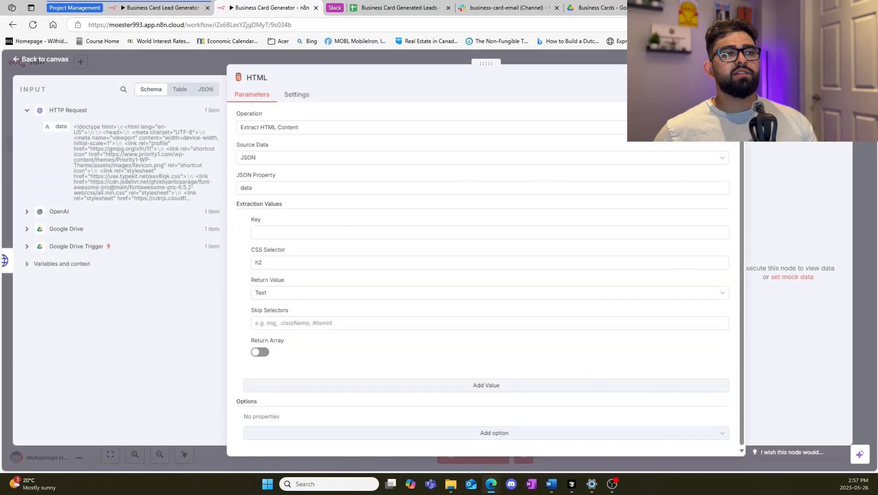
{"action": "left_click", "coordinate": [645, 77]}
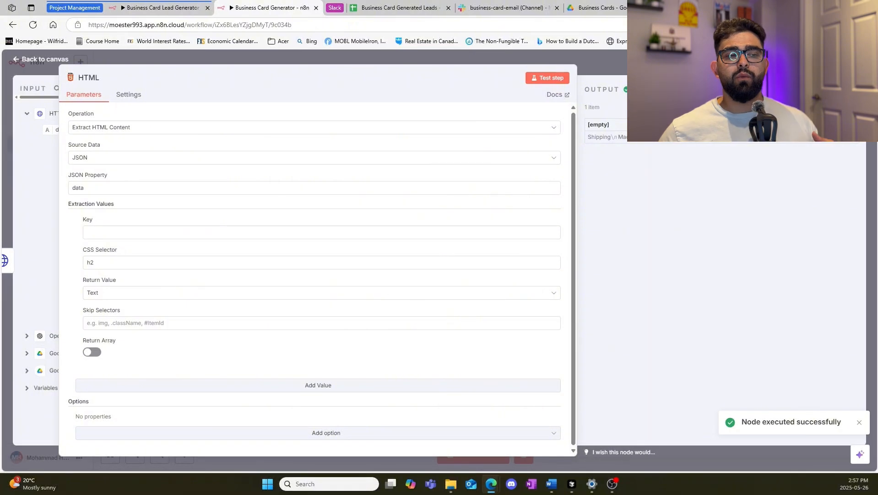
{"action": "key", "text": "Escape"}
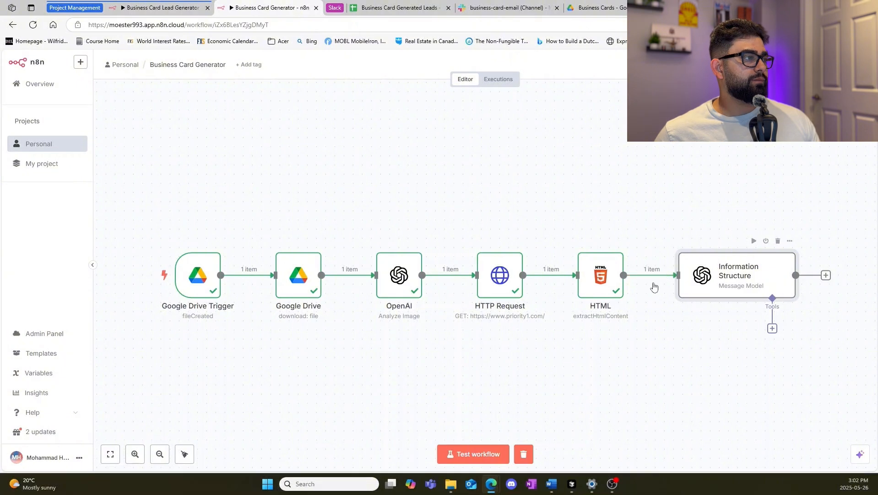
- Open the Information Structure node and examine the first prompt's System role and its website content expressions
{"action": "double_click", "coordinate": [755, 279]}
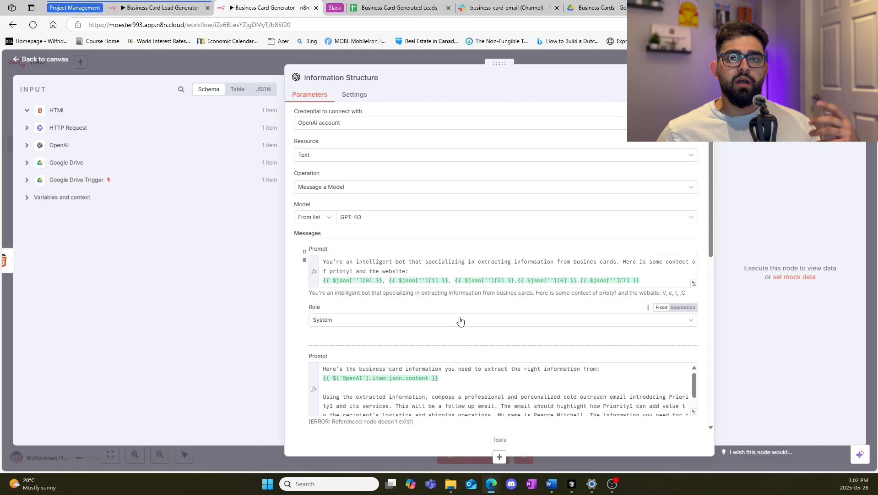
{"action": "left_click", "coordinate": [352, 322]}
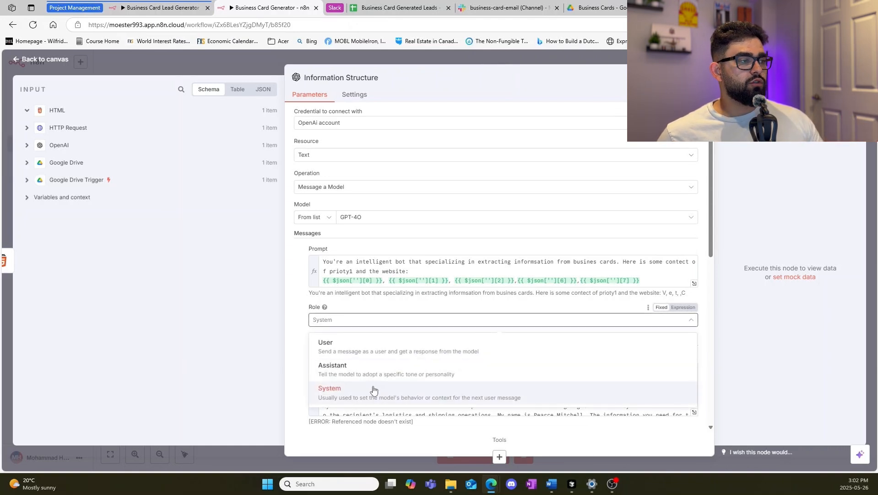
{"action": "left_click", "coordinate": [374, 390]}
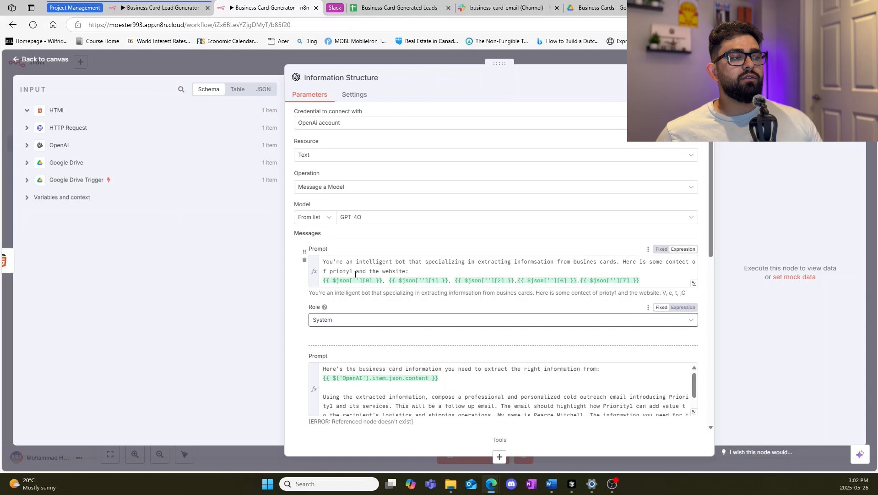
{"action": "left_click", "coordinate": [414, 280]}
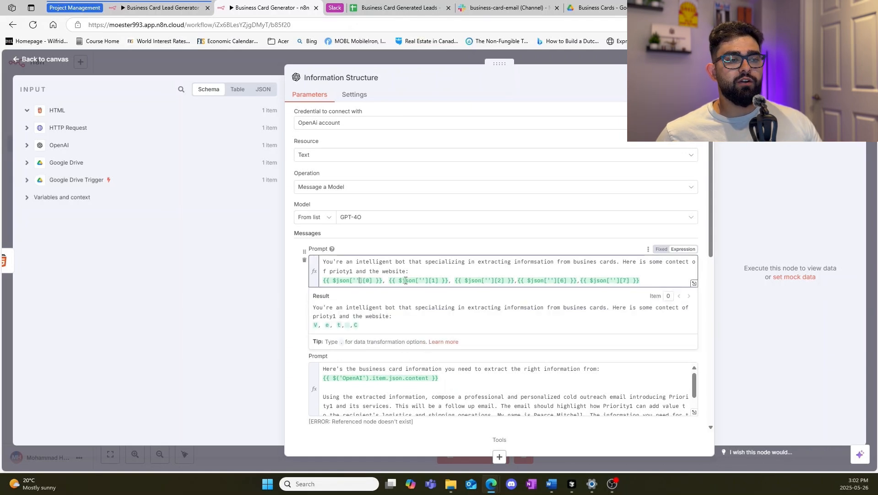
- Examine the indexed website heading expressions, including indexes 2, 6 and 7, in the System prompt
{"action": "left_click", "coordinate": [491, 280]}
{"action": "left_click", "coordinate": [565, 280]}
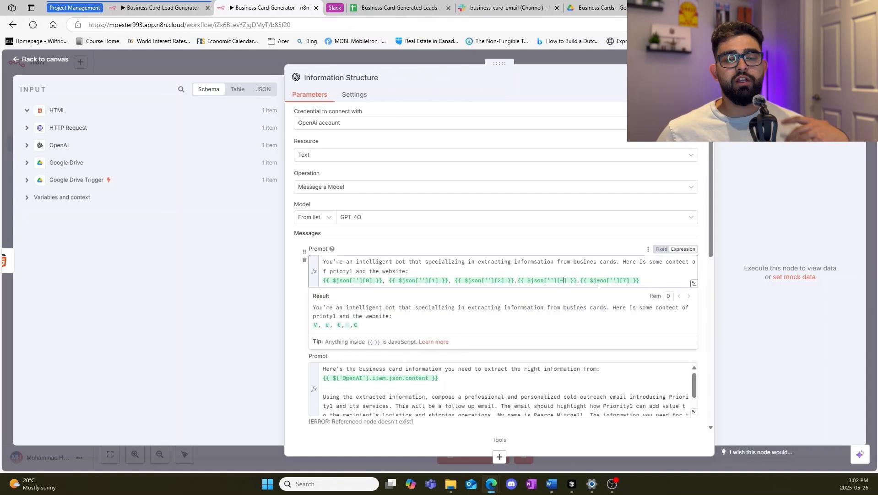
{"action": "left_click", "coordinate": [738, 281]}
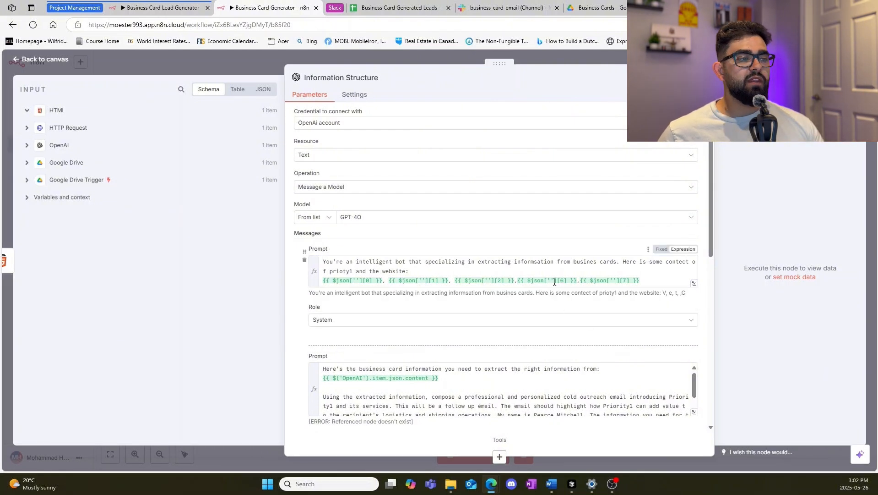
- Correct the final expression in the second prompt to {{ $('OpenAI').item.json.content }}, check the resolved text and close the expression editor
{"action": "scroll", "coordinate": [435, 329], "scroll_direction": "down", "scroll_amount": 2}
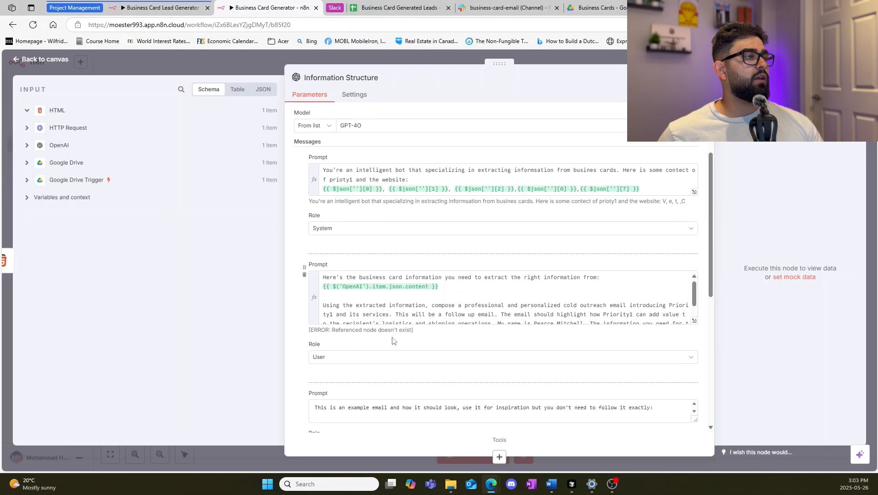
{"action": "left_click", "coordinate": [693, 320]}
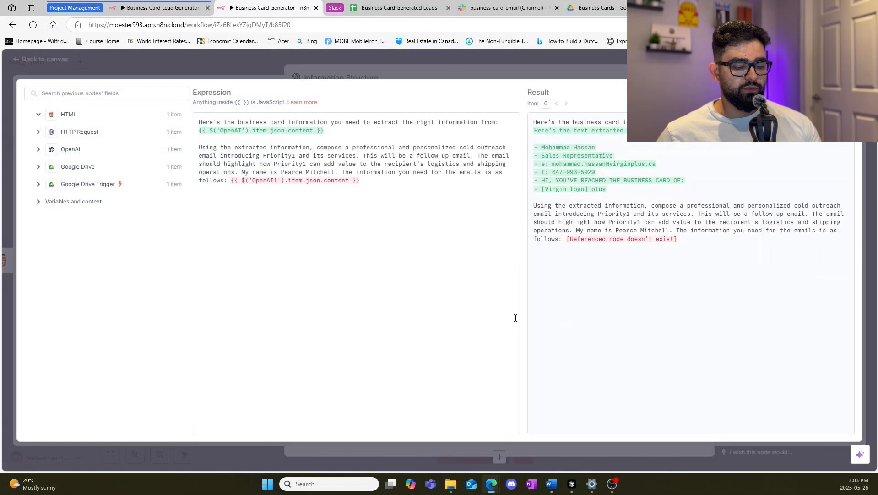
{"action": "left_click", "coordinate": [278, 181]}
{"action": "key", "text": "BackSpace"}
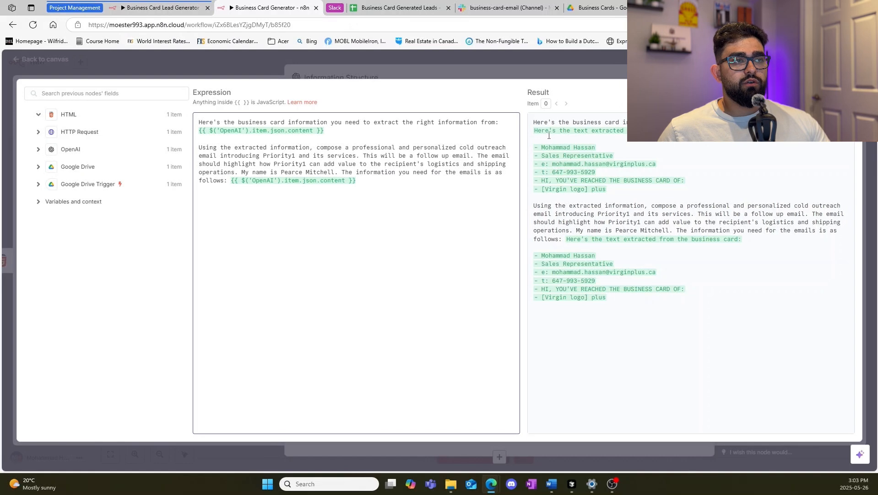
{"action": "left_click_drag", "start_coordinate": [535, 130], "coordinate": [661, 171]}
{"action": "left_click", "coordinate": [660, 171]}
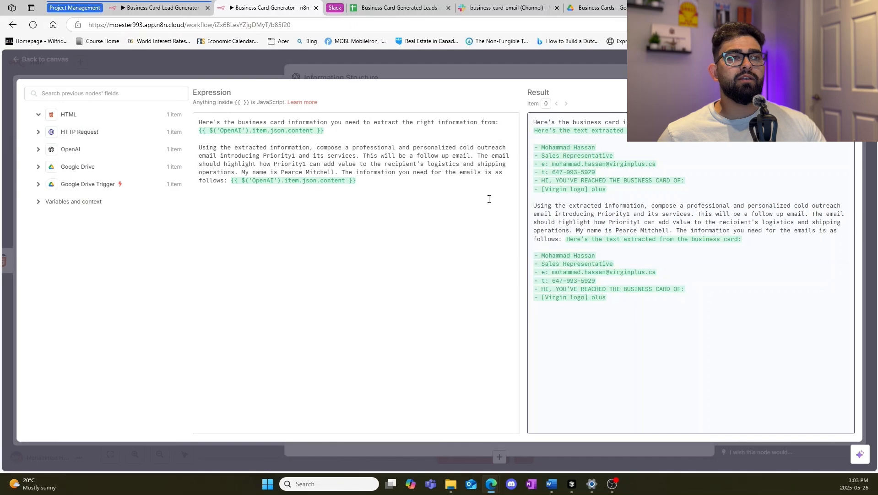
{"action": "left_click", "coordinate": [306, 180]}
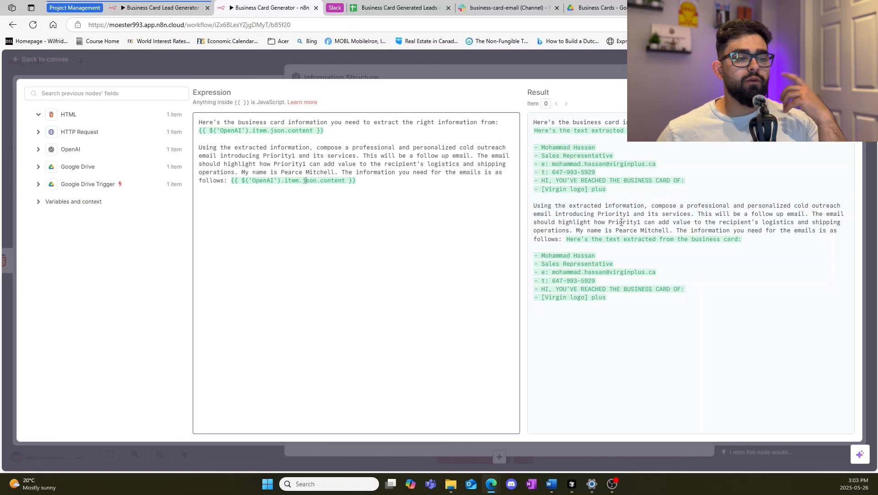
{"action": "key", "text": "Escape"}
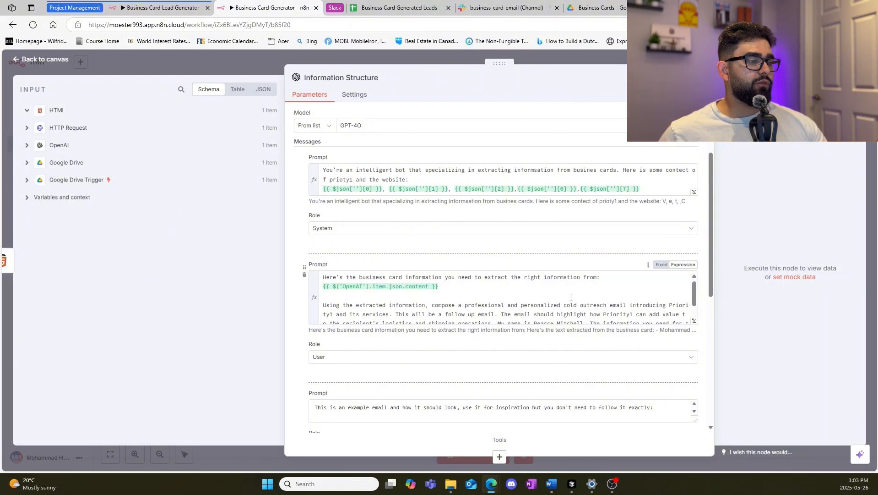
- Enlarge the third prompt and read through its example follow-up email down to the closing line
{"action": "scroll", "coordinate": [567, 338], "scroll_direction": "down", "scroll_amount": 2}
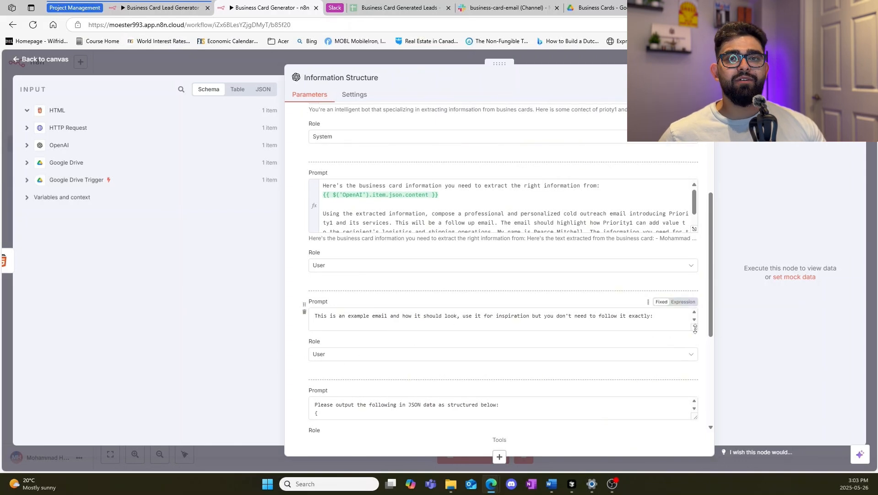
{"action": "left_click_drag", "start_coordinate": [694, 327], "coordinate": [685, 390]}
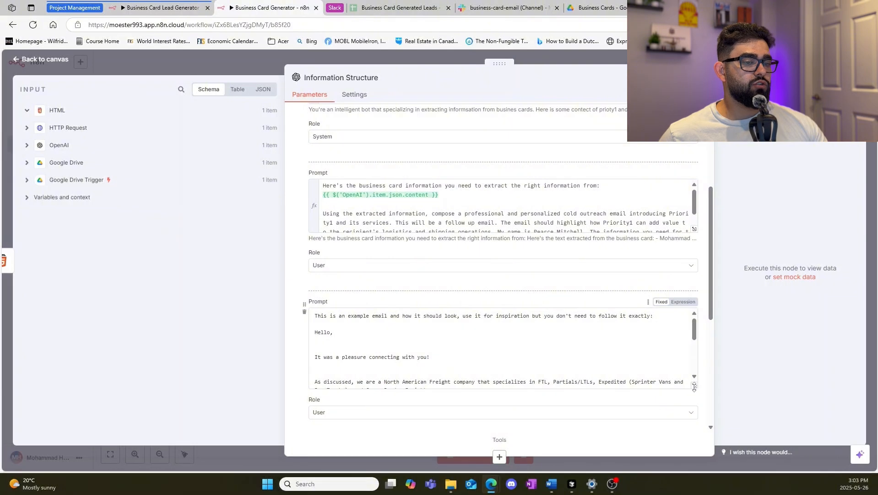
{"action": "left_click_drag", "start_coordinate": [694, 386], "coordinate": [688, 460]}
{"action": "scroll", "coordinate": [403, 335], "scroll_direction": "down", "scroll_amount": 1}
{"action": "scroll", "coordinate": [417, 307], "scroll_direction": "up", "scroll_amount": 1}
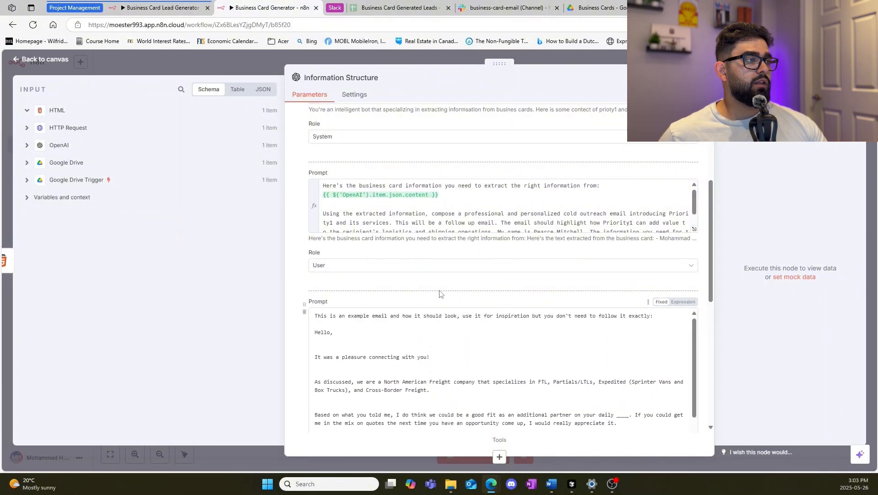
{"action": "scroll", "coordinate": [697, 350], "scroll_direction": "down", "scroll_amount": 2}
{"action": "scroll", "coordinate": [699, 351], "scroll_direction": "down", "scroll_amount": 1}
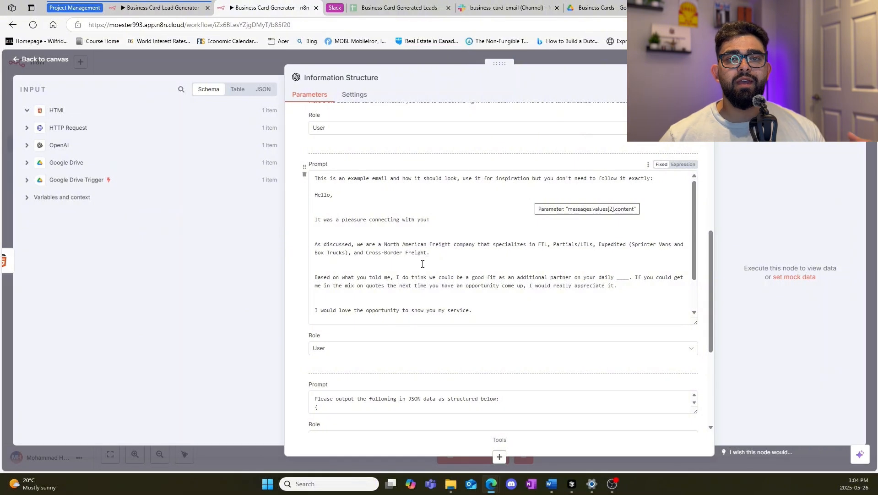
{"action": "scroll", "coordinate": [422, 264], "scroll_direction": "down", "scroll_amount": 1}
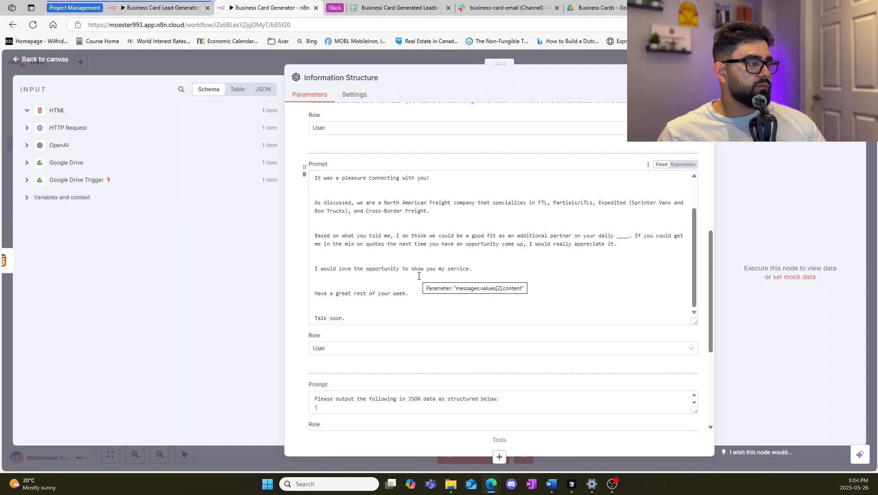
{"action": "scroll", "coordinate": [407, 277], "scroll_direction": "down", "scroll_amount": 2}
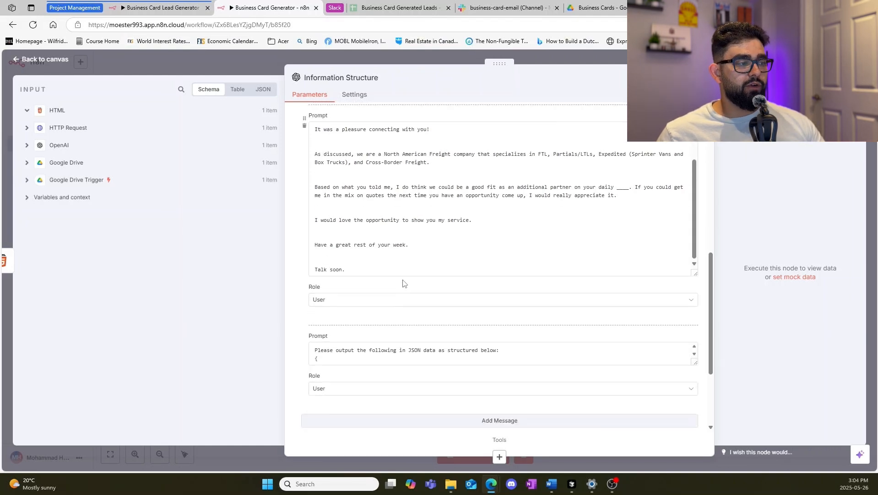
- Enlarge the last prompt and examine its JSON output structure, fixed email subject rule and the output options below it
{"action": "left_click_drag", "start_coordinate": [694, 319], "coordinate": [694, 416]}
{"action": "scroll", "coordinate": [507, 346], "scroll_direction": "down", "scroll_amount": 1}
{"action": "scroll", "coordinate": [506, 346], "scroll_direction": "down", "scroll_amount": 1}
{"action": "scroll", "coordinate": [492, 343], "scroll_direction": "up", "scroll_amount": 4}
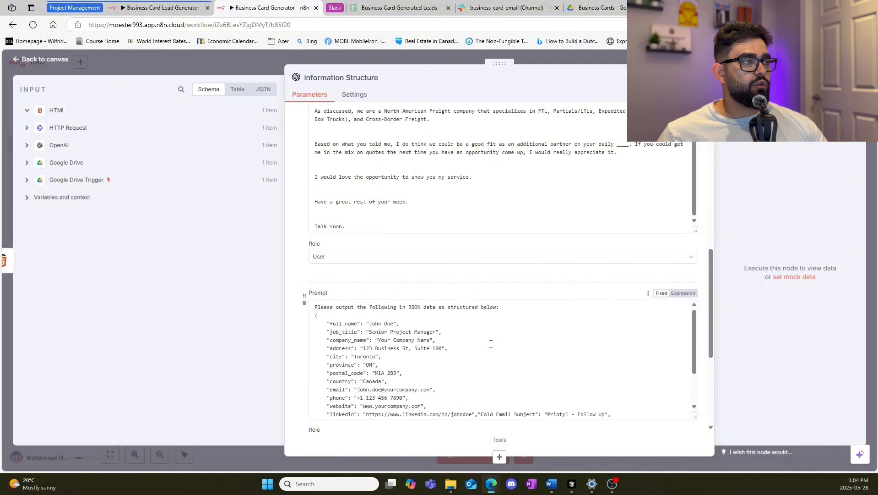
{"action": "scroll", "coordinate": [496, 336], "scroll_direction": "down", "scroll_amount": 4}
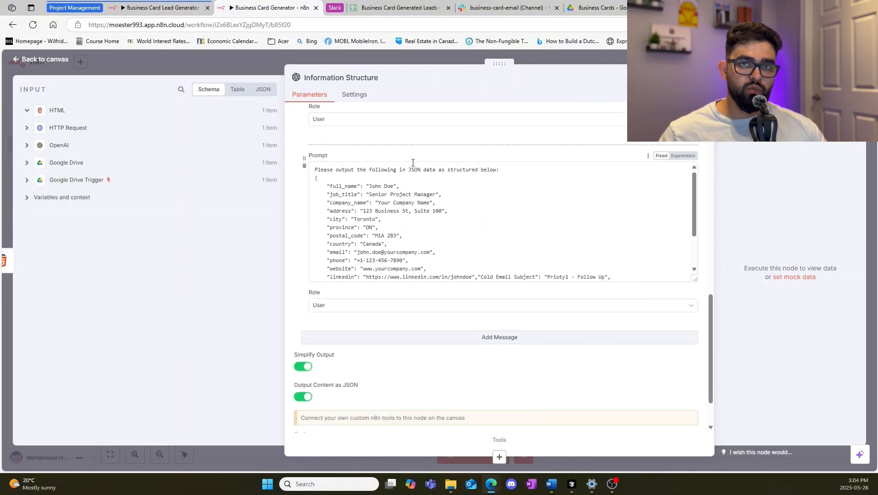
{"action": "scroll", "coordinate": [412, 252], "scroll_direction": "down", "scroll_amount": 2}
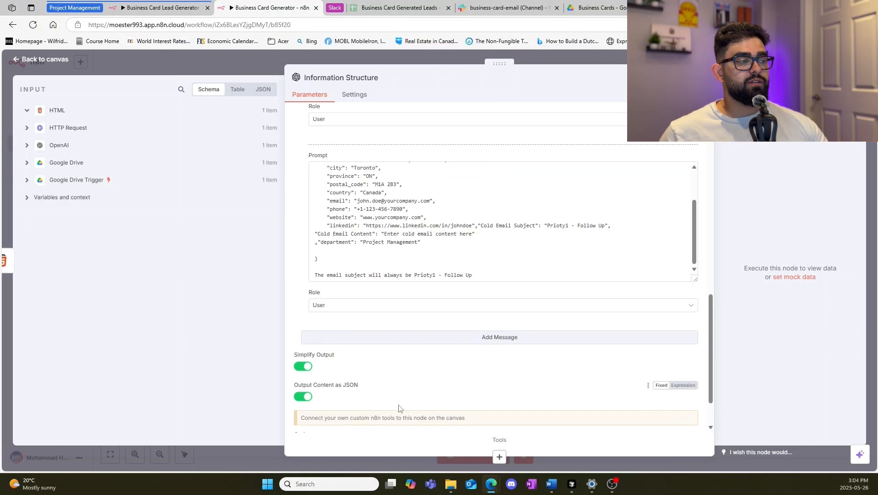
{"action": "scroll", "coordinate": [317, 326], "scroll_direction": "down", "scroll_amount": 1}
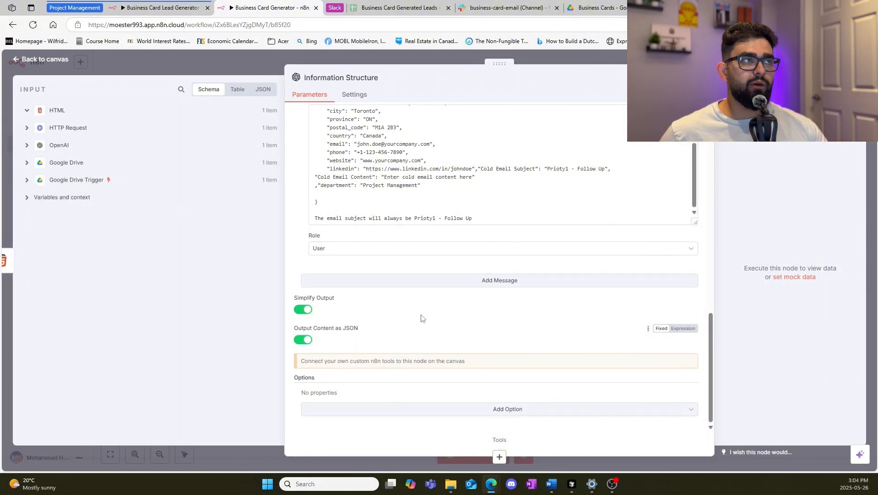
- Test the Information Structure step, inspect the structured contact and cold email fields in the output schema, and return to the canvas
{"action": "left_click", "coordinate": [685, 77]}
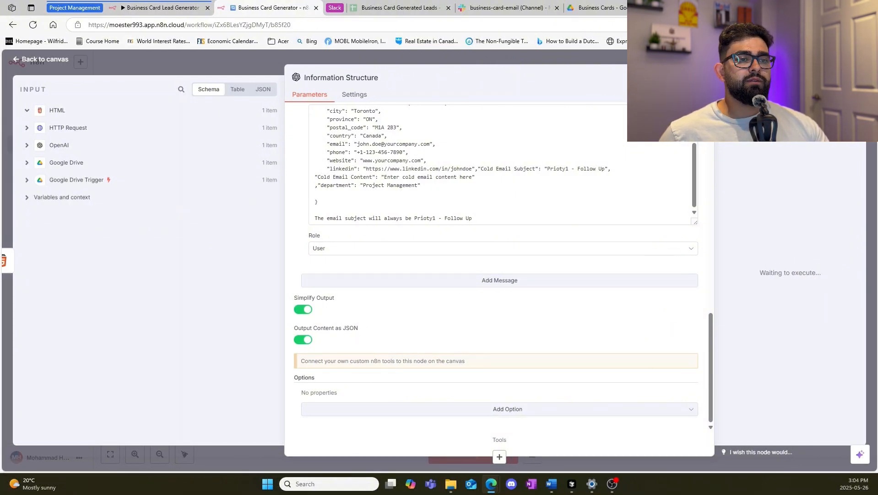
{"action": "left_click_drag", "start_coordinate": [500, 64], "coordinate": [397, 63]}
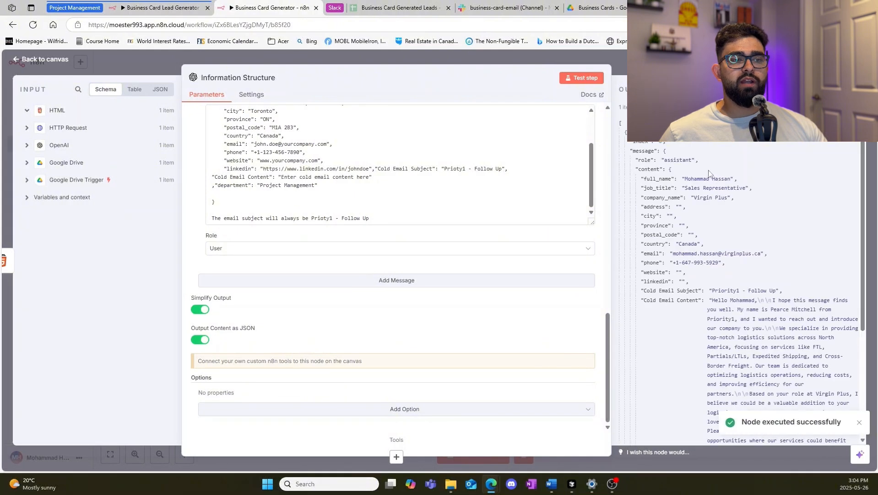
{"action": "left_click", "coordinate": [757, 89]}
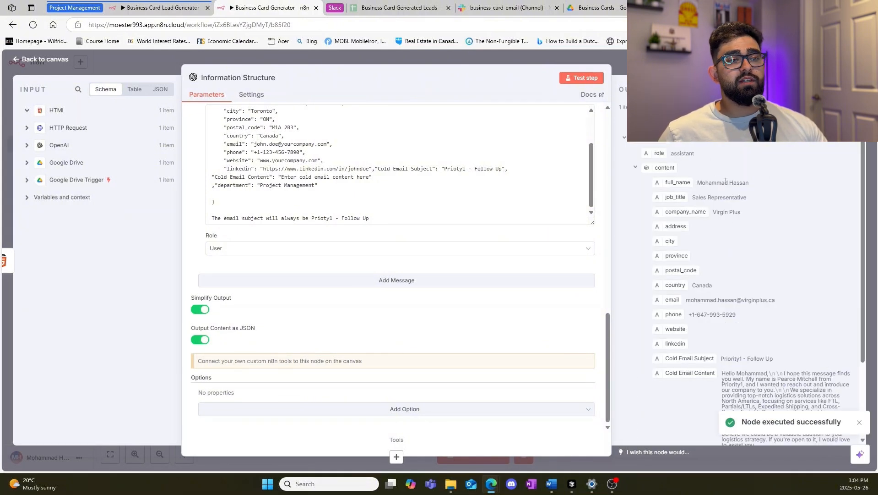
{"action": "scroll", "coordinate": [720, 311], "scroll_direction": "down", "scroll_amount": 2}
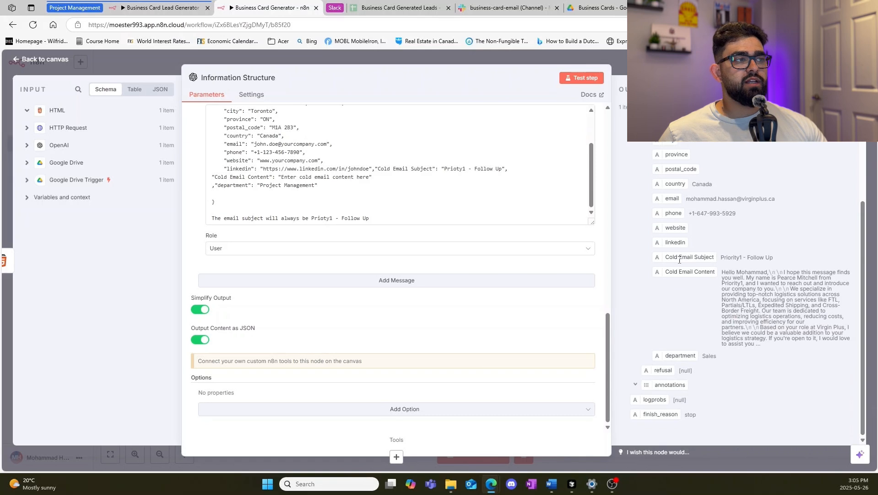
{"action": "left_click_drag", "start_coordinate": [679, 257], "coordinate": [720, 260]}
{"action": "left_click", "coordinate": [725, 261]}
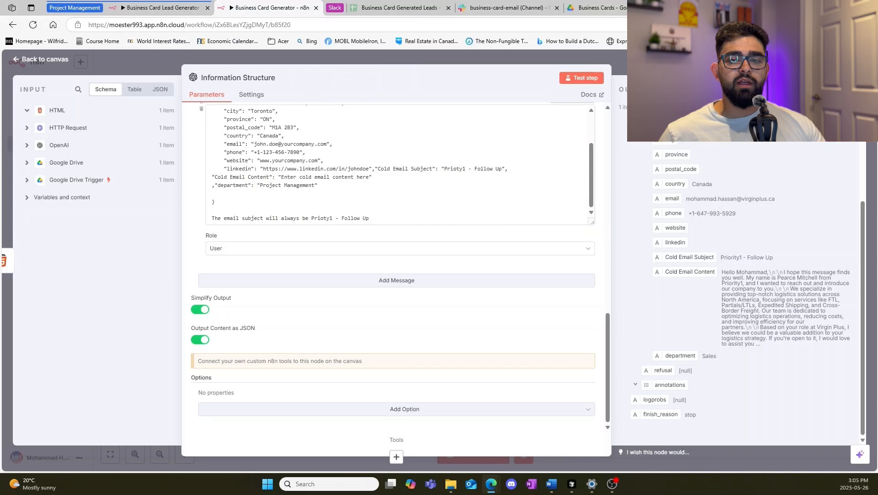
{"action": "left_click", "coordinate": [872, 212]}
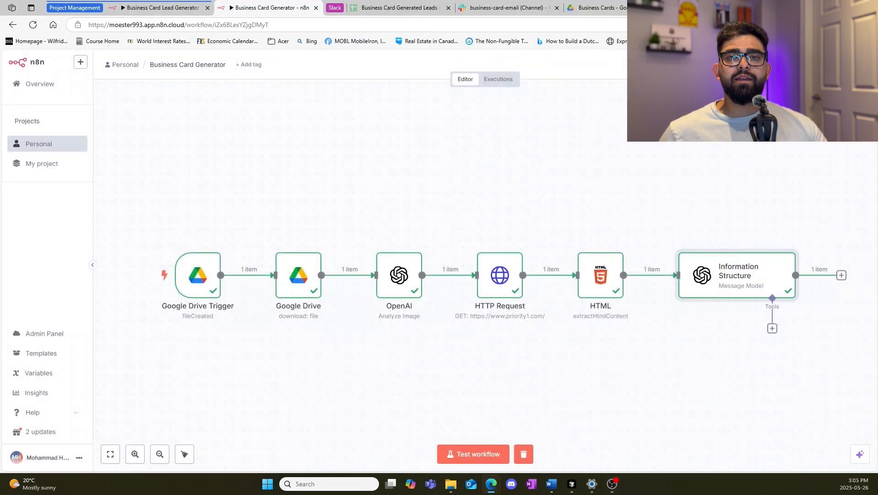
- Add a Google Sheets node with the Append row in sheet action after the Information Structure node
{"action": "left_click", "coordinate": [842, 275]}
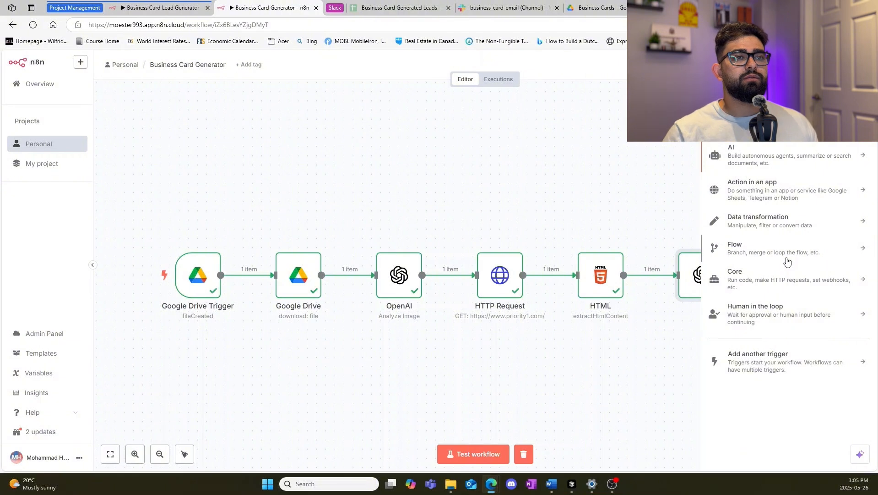
{"action": "type", "text": "goo"}
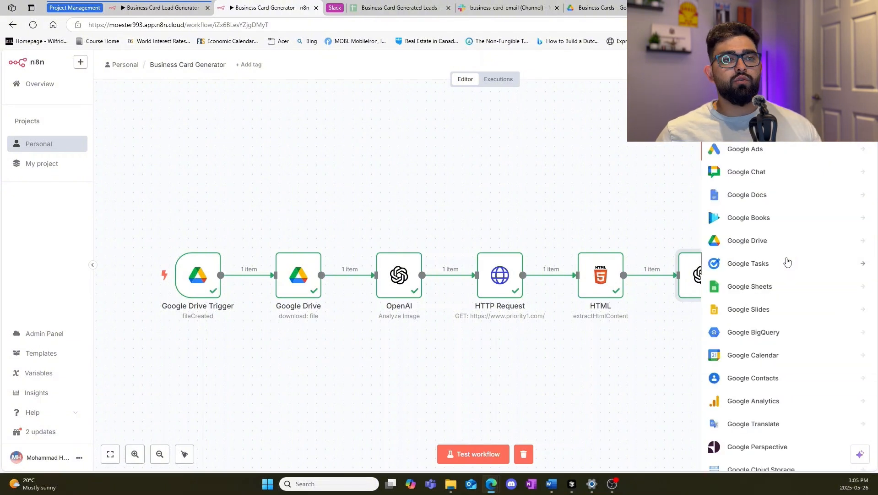
{"action": "left_click", "coordinate": [762, 291]}
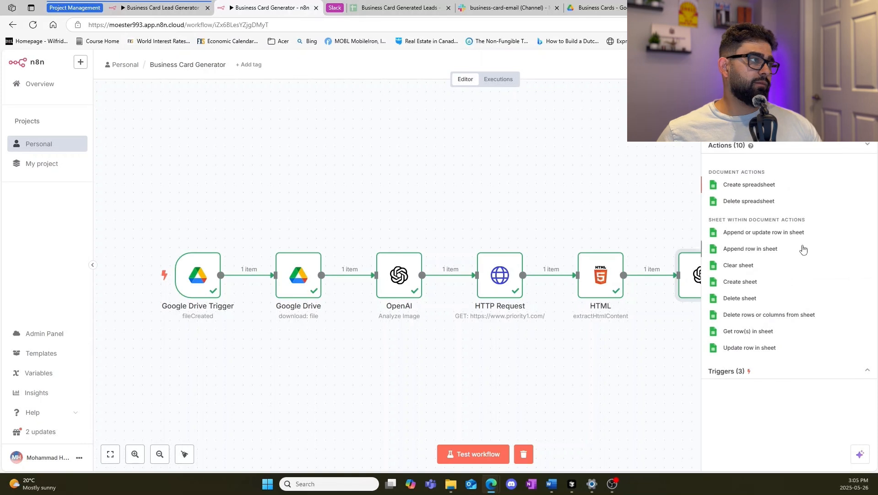
{"action": "left_click", "coordinate": [747, 253]}
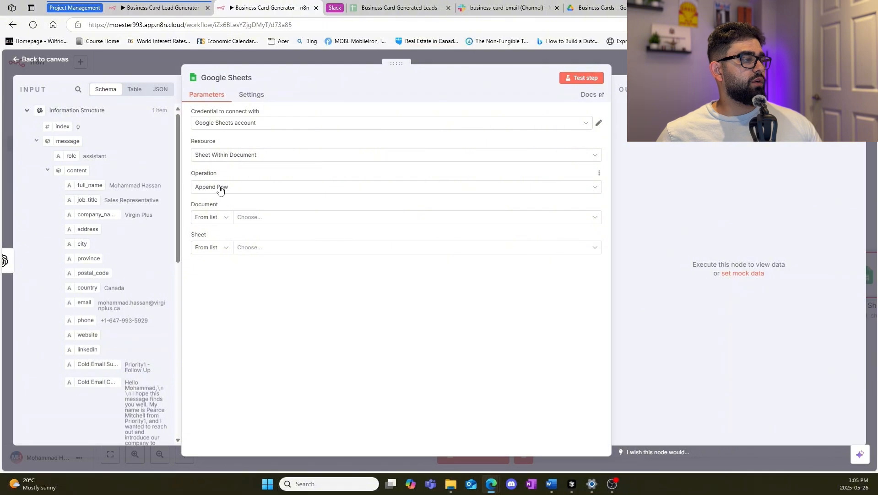
- Set the Google Sheets document to Business Card Generated Leads, check that spreadsheet's columns and choose Sheet1 as the sheet
{"action": "left_click", "coordinate": [277, 220]}
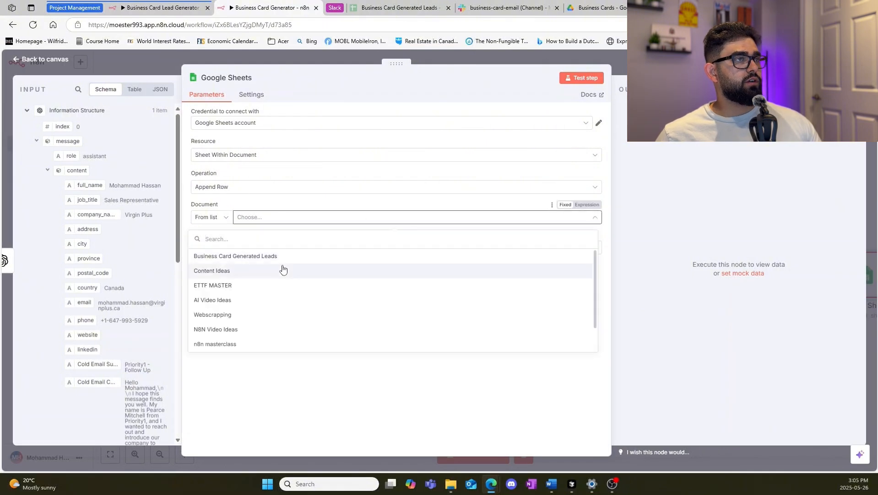
{"action": "left_click", "coordinate": [309, 261]}
{"action": "left_click", "coordinate": [399, 7]}
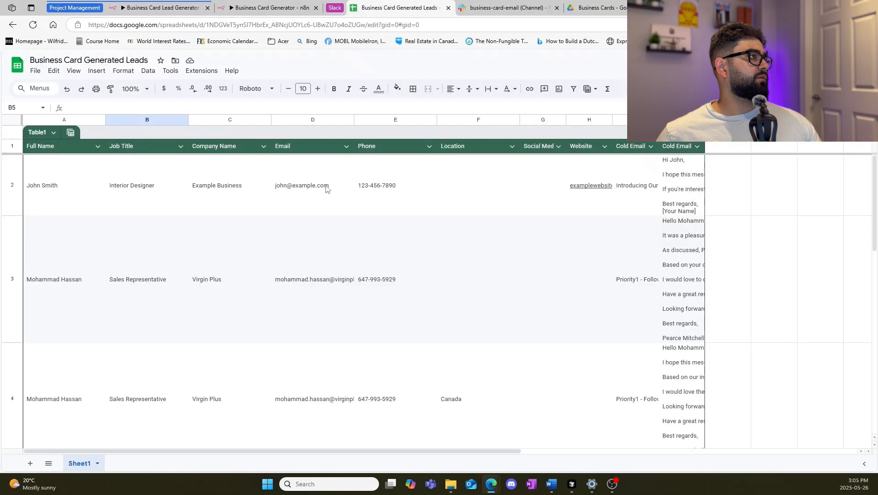
{"action": "scroll", "coordinate": [503, 348], "scroll_direction": "up", "scroll_amount": 4}
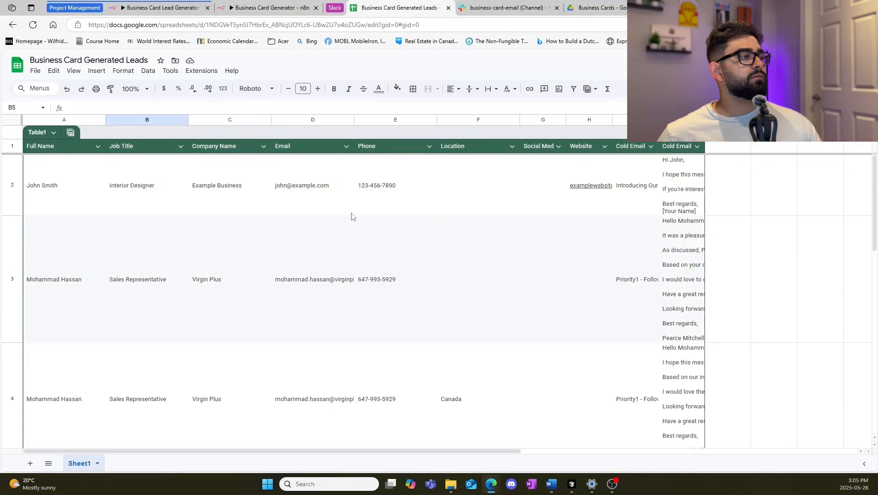
{"action": "left_click", "coordinate": [243, 8]}
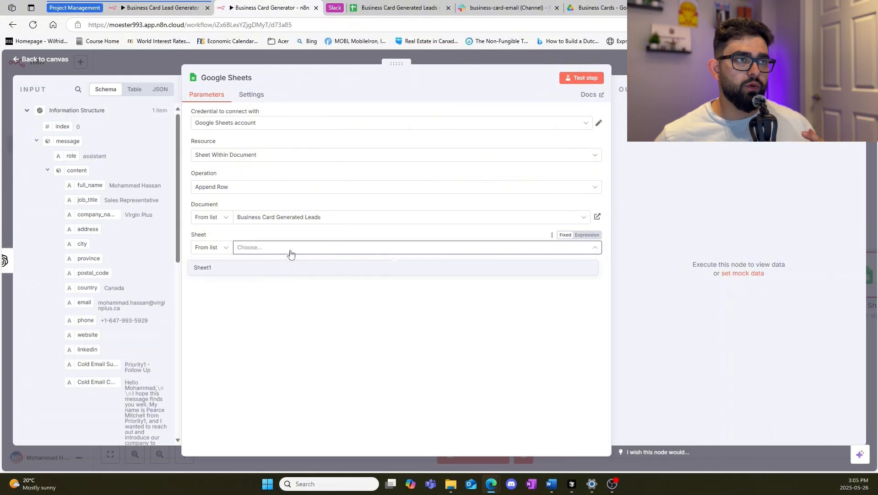
{"action": "left_click", "coordinate": [254, 270]}
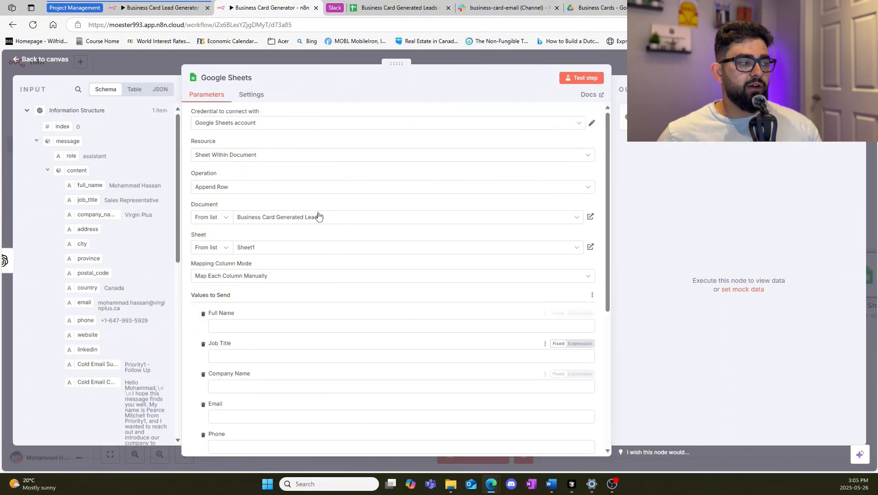
- Widen the input data area and review the column fields to send, from Full Name to Cold Email Content
{"action": "left_click_drag", "start_coordinate": [392, 64], "coordinate": [434, 73]}
{"action": "scroll", "coordinate": [353, 291], "scroll_direction": "down", "scroll_amount": 2}
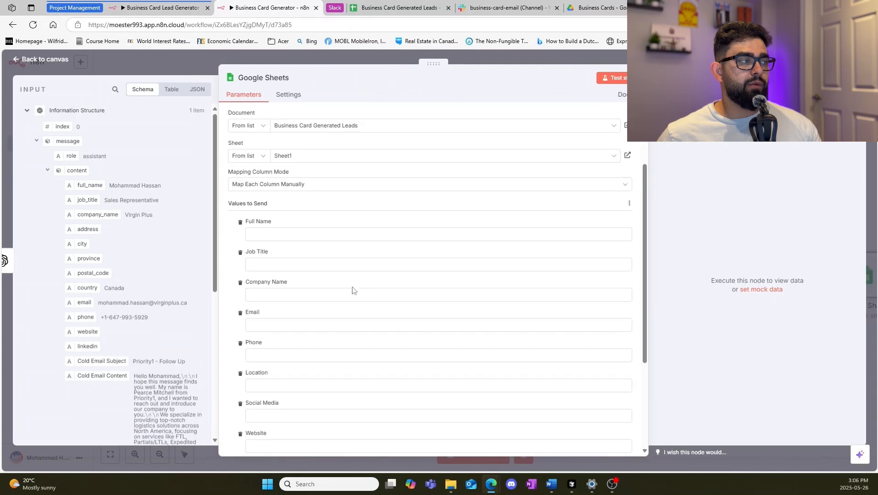
{"action": "scroll", "coordinate": [337, 372], "scroll_direction": "down", "scroll_amount": 1}
{"action": "scroll", "coordinate": [337, 372], "scroll_direction": "down", "scroll_amount": 2}
{"action": "scroll", "coordinate": [333, 368], "scroll_direction": "up", "scroll_amount": 4}
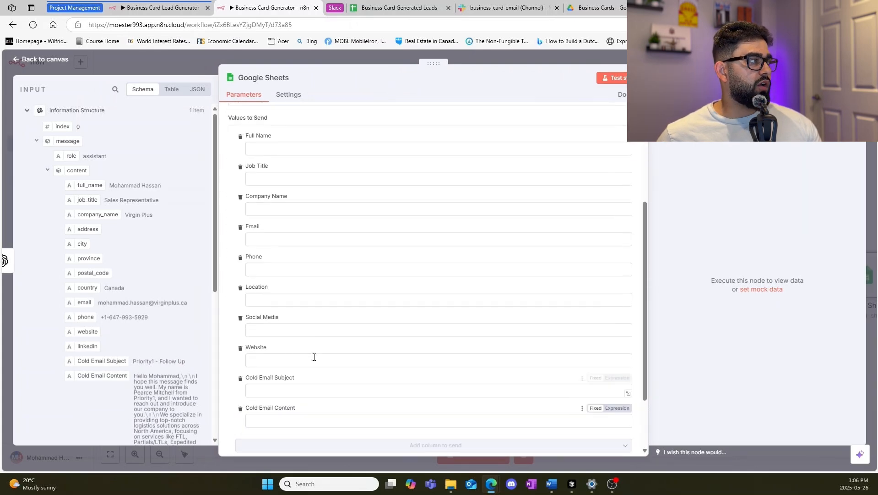
- Check the Full Name, Job Title and Company Name headers in the Business Card Generated Leads spreadsheet and return to the Google Sheets node
{"action": "left_click", "coordinate": [395, 8]}
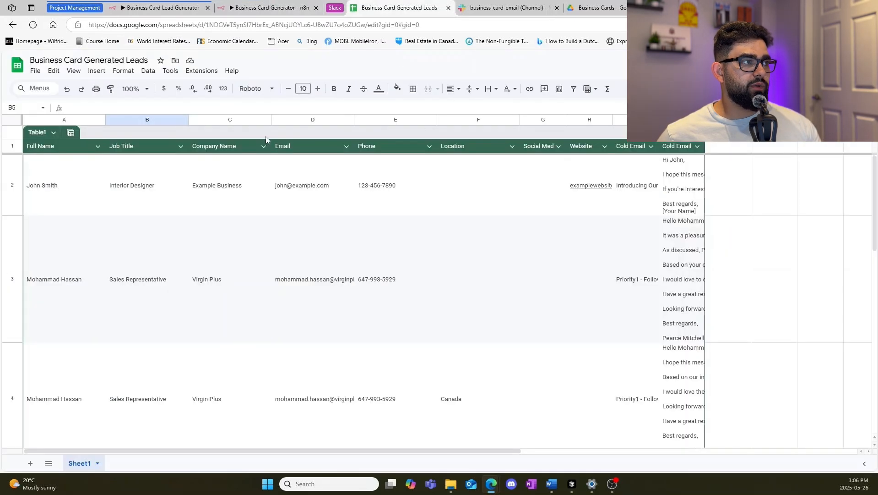
{"action": "left_click", "coordinate": [65, 148]}
{"action": "left_click", "coordinate": [147, 146]}
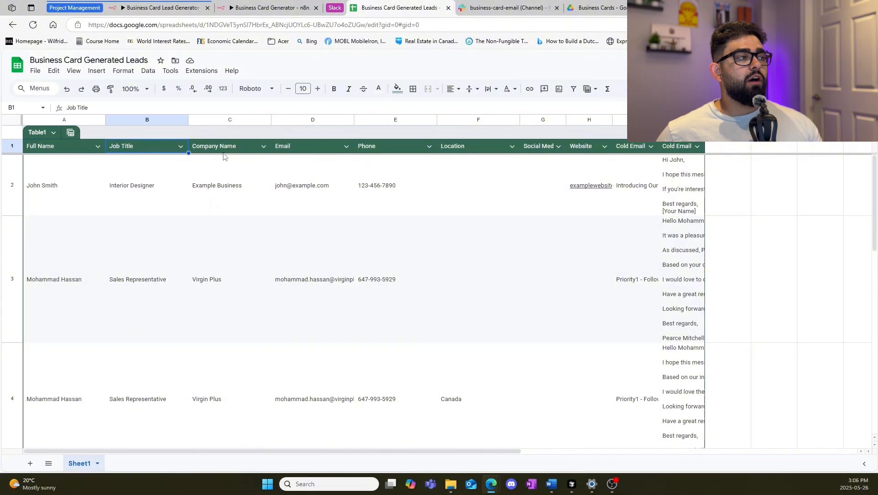
{"action": "left_click", "coordinate": [229, 146]}
{"action": "left_click", "coordinate": [268, 8]}
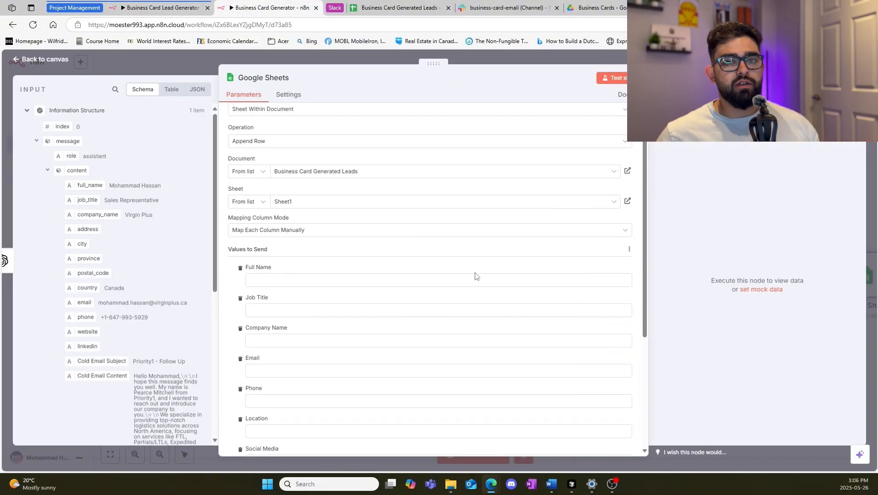
- Map the Full Name, Job Title, Company Name, Email and Phone columns to full_name, job_title, company_name, email and phone from Information Structure
{"action": "scroll", "coordinate": [295, 265], "scroll_direction": "down", "scroll_amount": 2}
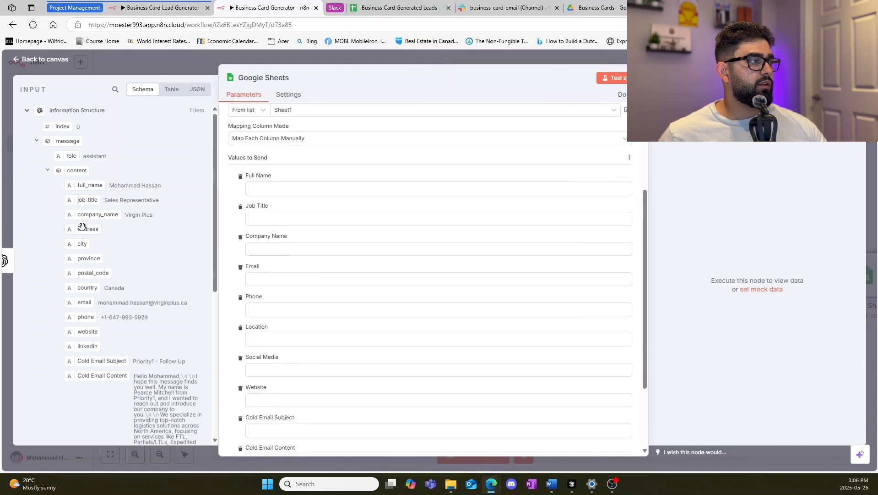
{"action": "left_click_drag", "start_coordinate": [91, 187], "coordinate": [274, 188]}
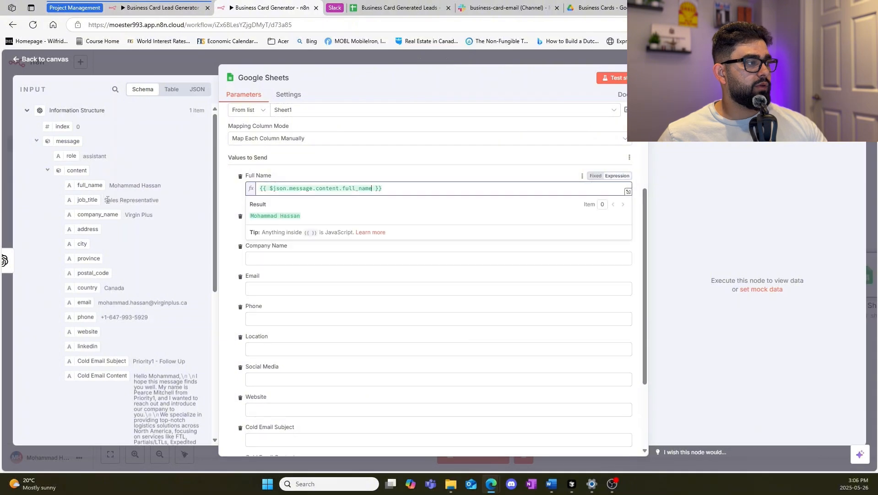
{"action": "left_click_drag", "start_coordinate": [126, 201], "coordinate": [277, 228]}
{"action": "left_click_drag", "start_coordinate": [96, 214], "coordinate": [257, 266]}
{"action": "left_click_drag", "start_coordinate": [84, 302], "coordinate": [318, 306]}
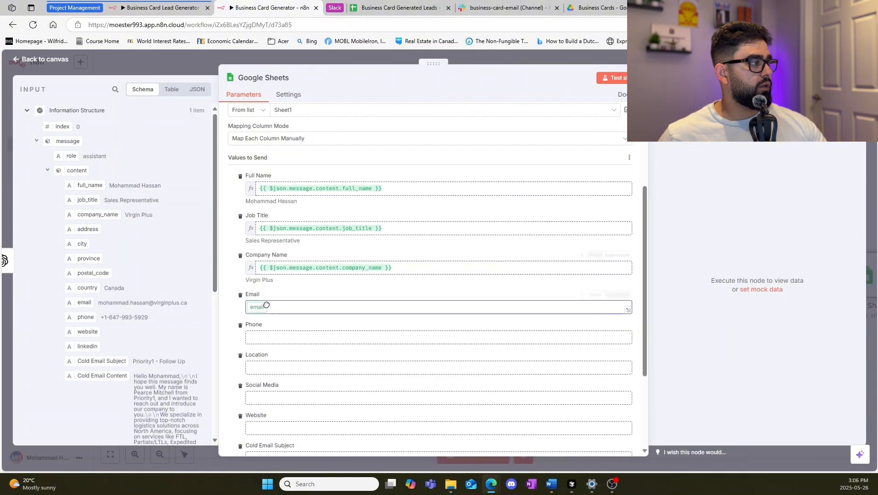
{"action": "left_click_drag", "start_coordinate": [85, 317], "coordinate": [275, 347]}
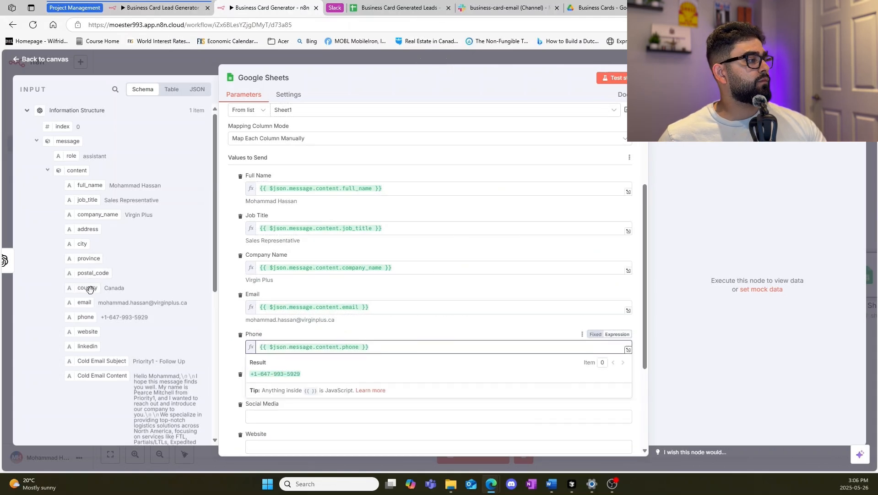
- Map the Location column to country, Social Media to linkedin and Website to website from the Information Structure output
{"action": "left_click_drag", "start_coordinate": [87, 287], "coordinate": [277, 385]}
{"action": "scroll", "coordinate": [321, 348], "scroll_direction": "down", "scroll_amount": 2}
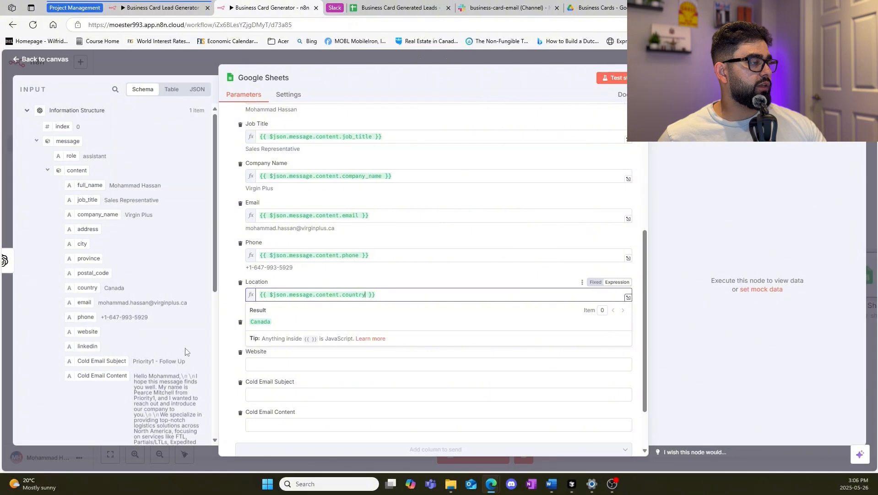
{"action": "left_click", "coordinate": [237, 308]}
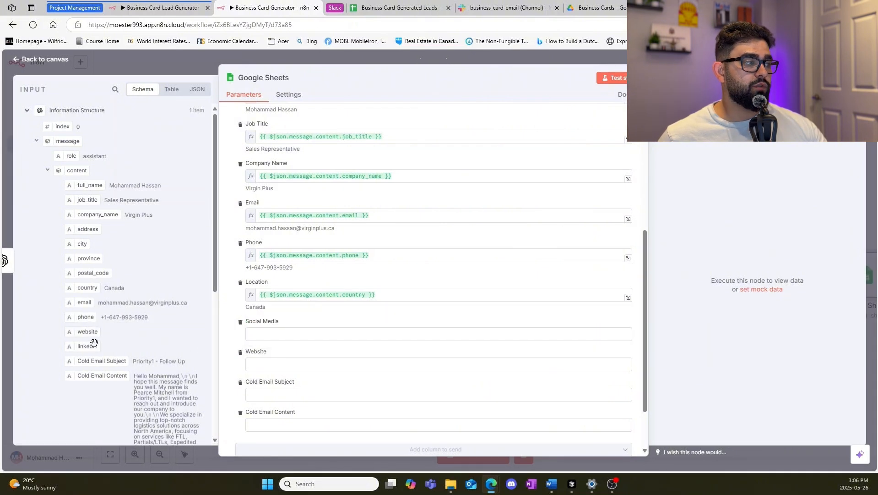
{"action": "left_click_drag", "start_coordinate": [93, 347], "coordinate": [280, 336]}
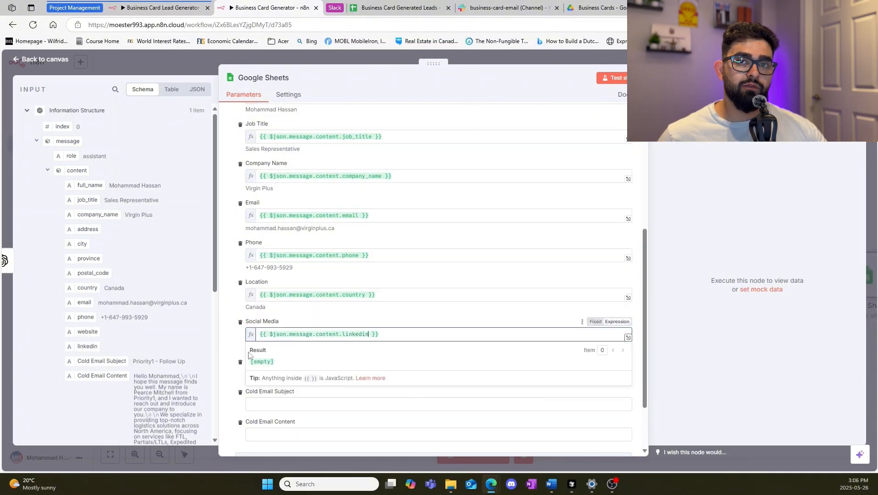
{"action": "left_click", "coordinate": [233, 318]}
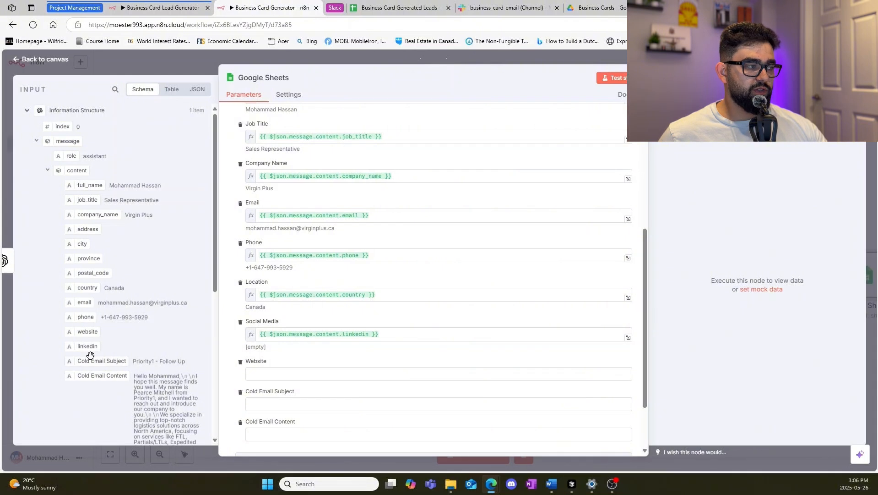
{"action": "left_click_drag", "start_coordinate": [81, 335], "coordinate": [293, 373]}
- Map the Cold Email Subject and Cold Email Content columns to the input fields of the same names
{"action": "scroll", "coordinate": [236, 341], "scroll_direction": "down", "scroll_amount": 2}
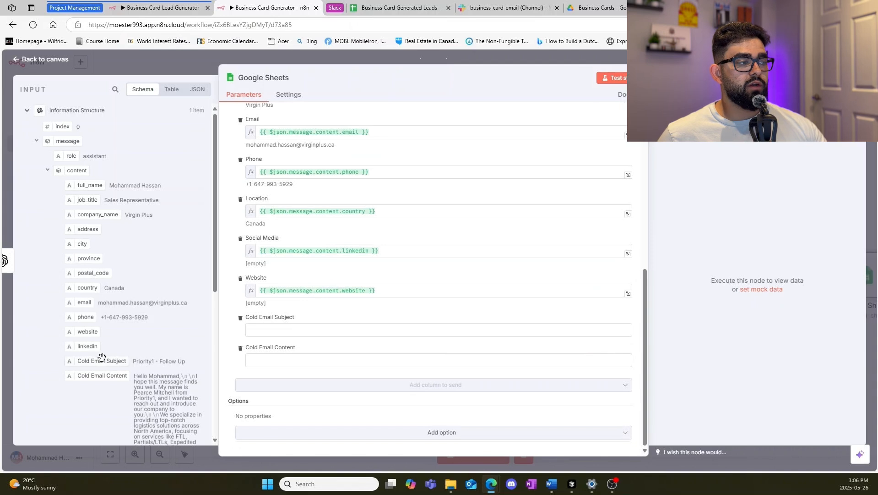
{"action": "left_click_drag", "start_coordinate": [101, 360], "coordinate": [334, 326]}
{"action": "left_click_drag", "start_coordinate": [98, 376], "coordinate": [341, 351]}
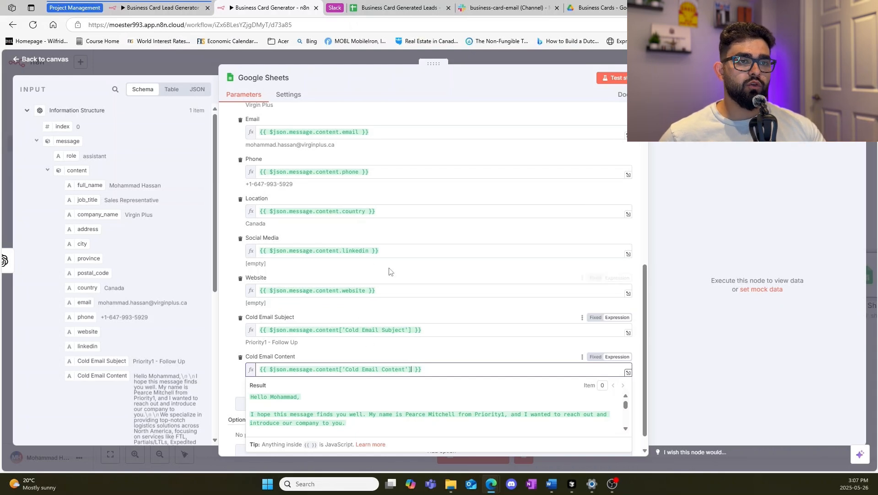
- Test the Google Sheets step, inspect the appended lead row in the spreadsheet, and return to the workflow canvas
{"action": "left_click", "coordinate": [612, 80]}
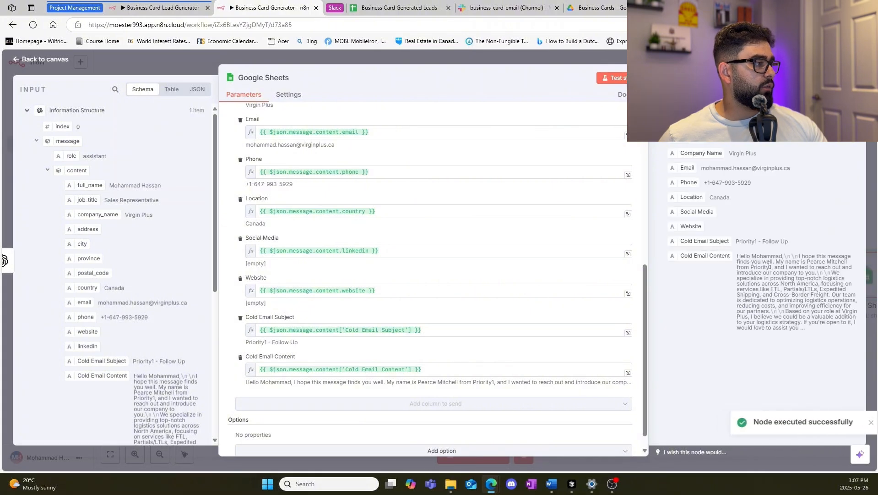
{"action": "left_click", "coordinate": [435, 5]}
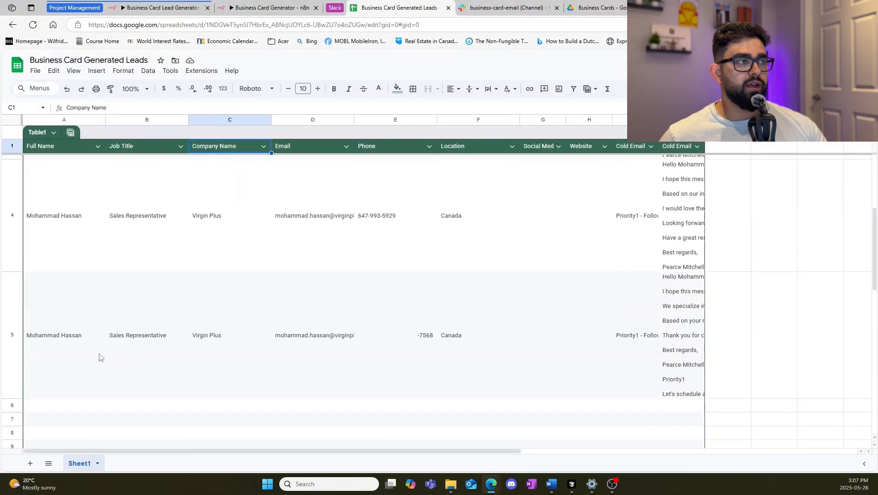
{"action": "left_click_drag", "start_coordinate": [97, 350], "coordinate": [686, 348]}
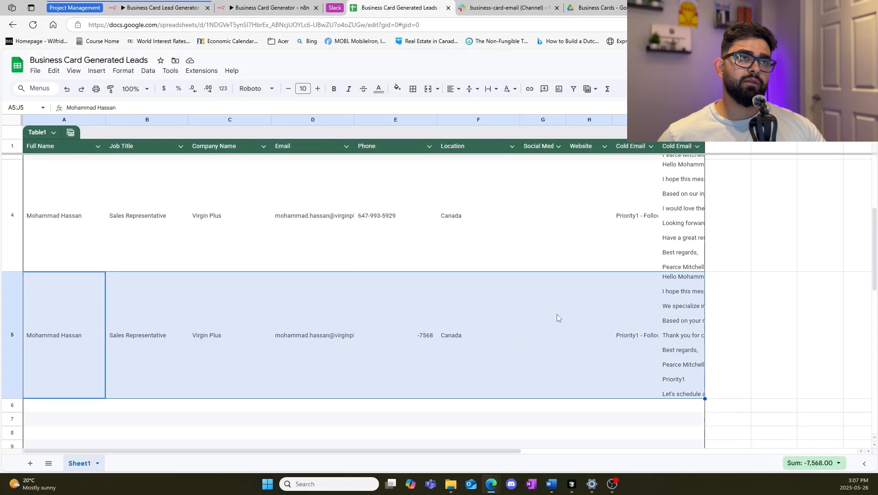
{"action": "left_click", "coordinate": [277, 8]}
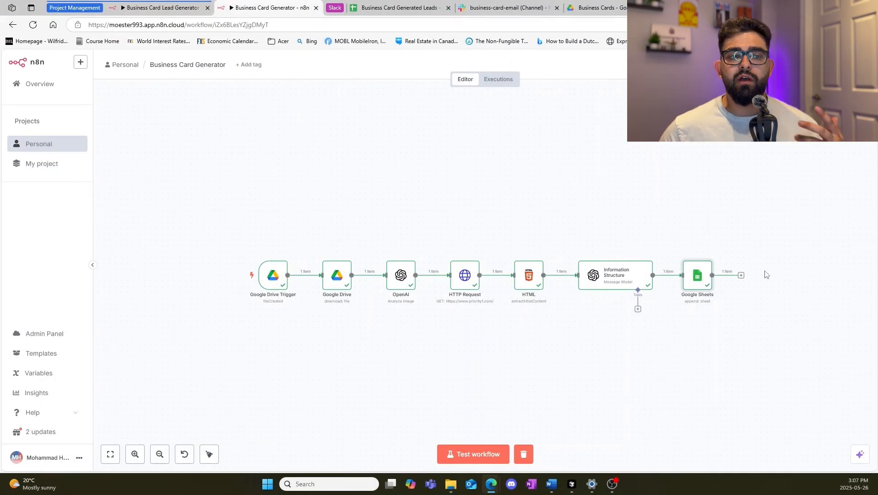
- Add a human-in-the-loop Slack node that sends a message and waits for a response after the Google Sheets node
{"action": "left_click", "coordinate": [741, 276]}
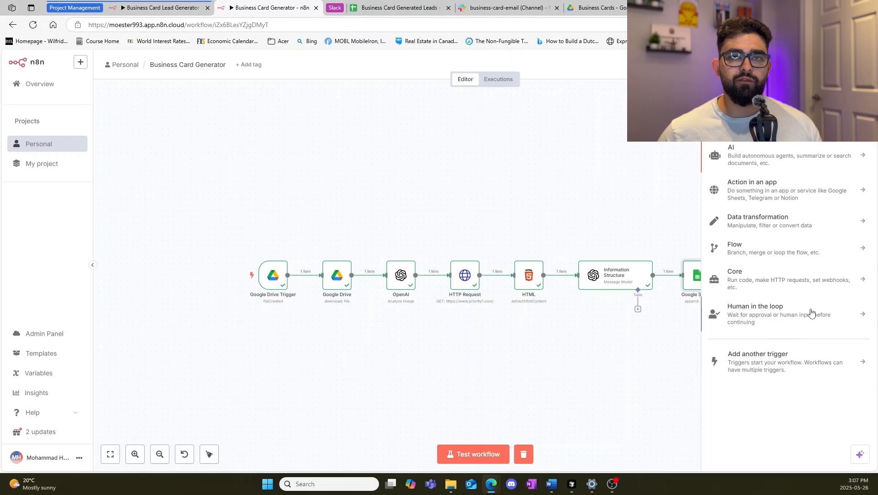
{"action": "left_click", "coordinate": [735, 307]}
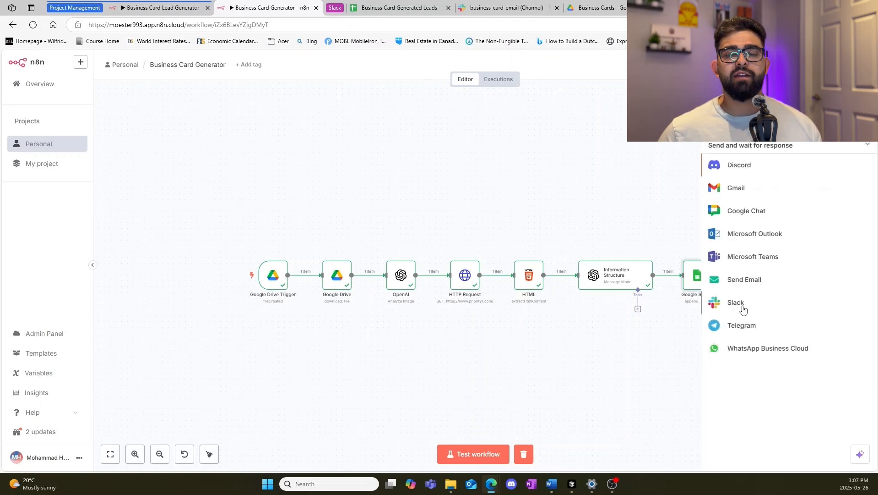
{"action": "left_click", "coordinate": [758, 307]}
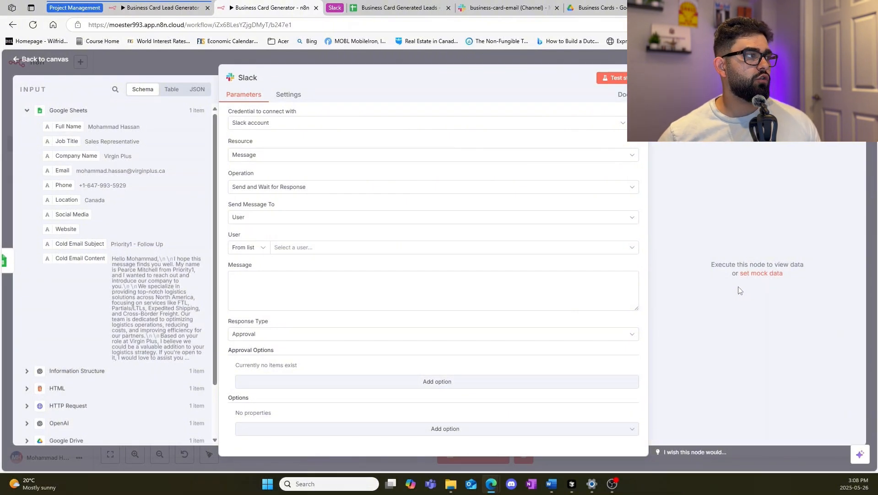
- Connect the Slack node with the Automation Server credential and send its message to the business-card-email channel
{"action": "left_click", "coordinate": [253, 124]}
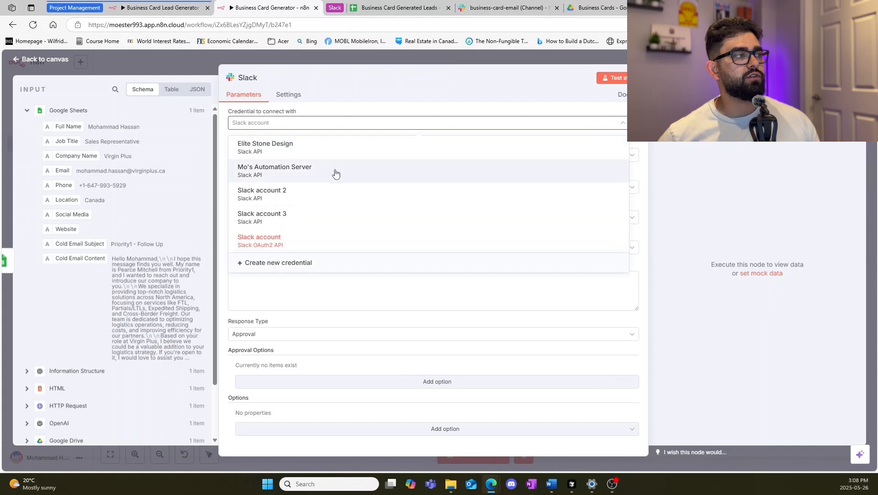
{"action": "left_click", "coordinate": [321, 179]}
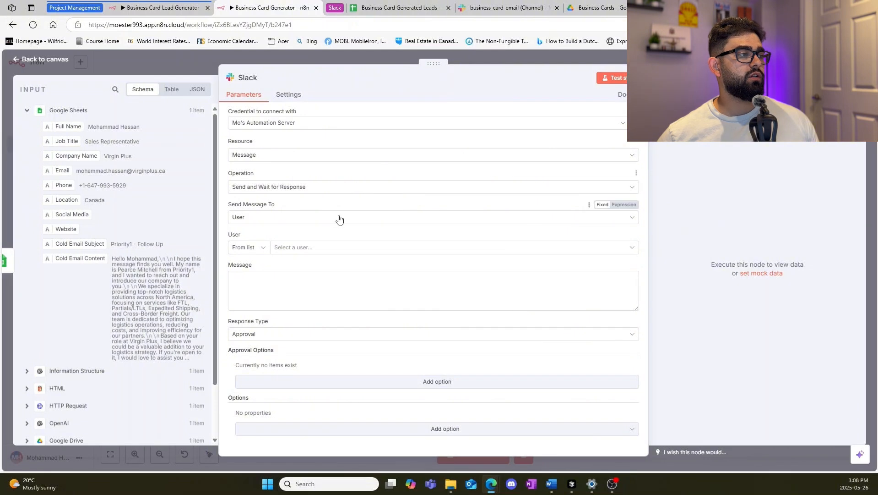
{"action": "left_click", "coordinate": [291, 219]}
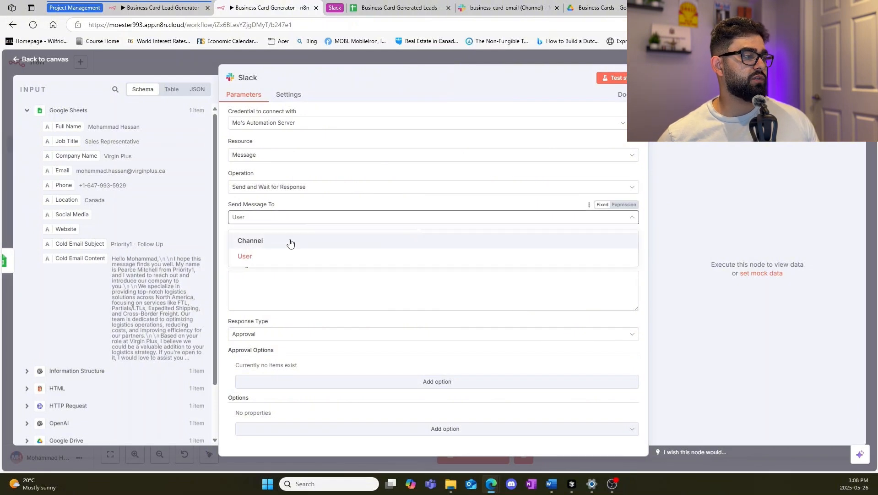
{"action": "left_click", "coordinate": [290, 242]}
{"action": "left_click", "coordinate": [331, 246]}
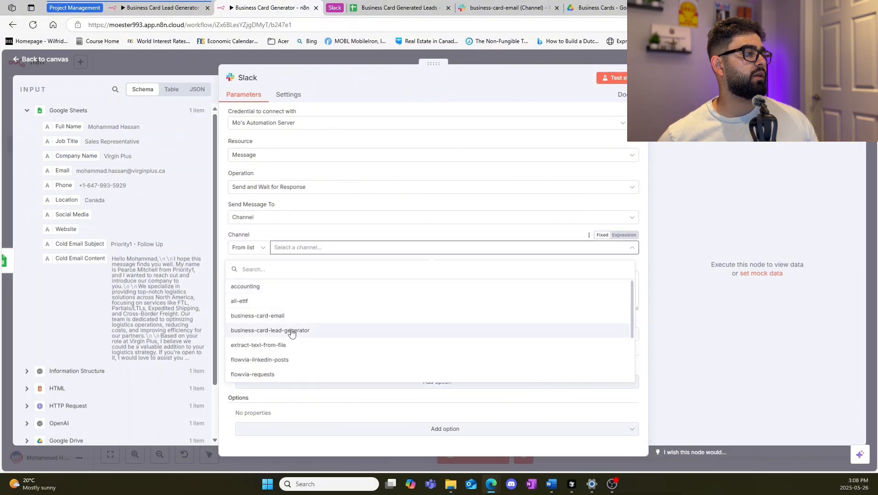
{"action": "left_click", "coordinate": [333, 316]}
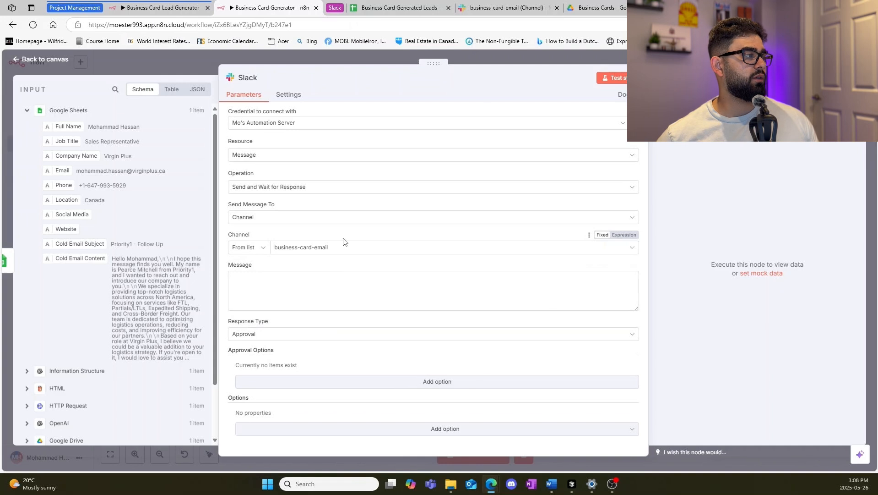
- Fill the Slack message with the Cold Email Subject field on the first line and the Cold Email Content field below it
{"action": "left_click", "coordinate": [286, 284]}
{"action": "left_click_drag", "start_coordinate": [433, 63], "coordinate": [474, 64]}
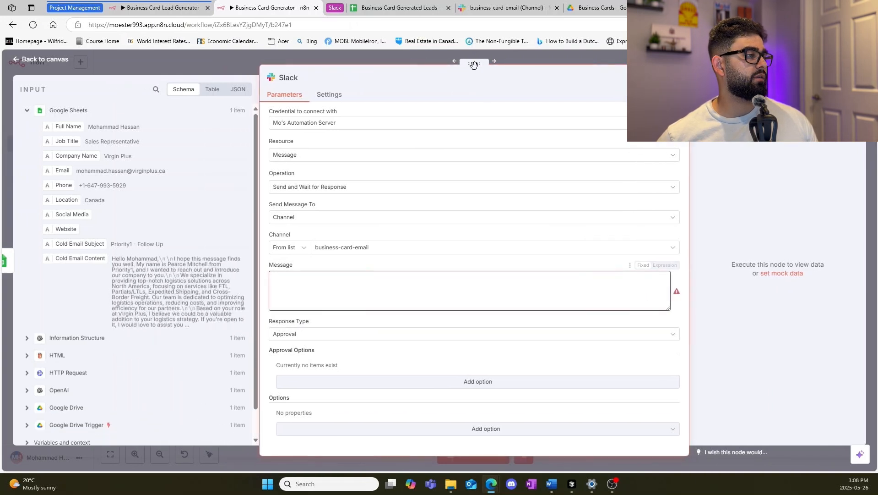
{"action": "left_click_drag", "start_coordinate": [77, 258], "coordinate": [312, 279]}
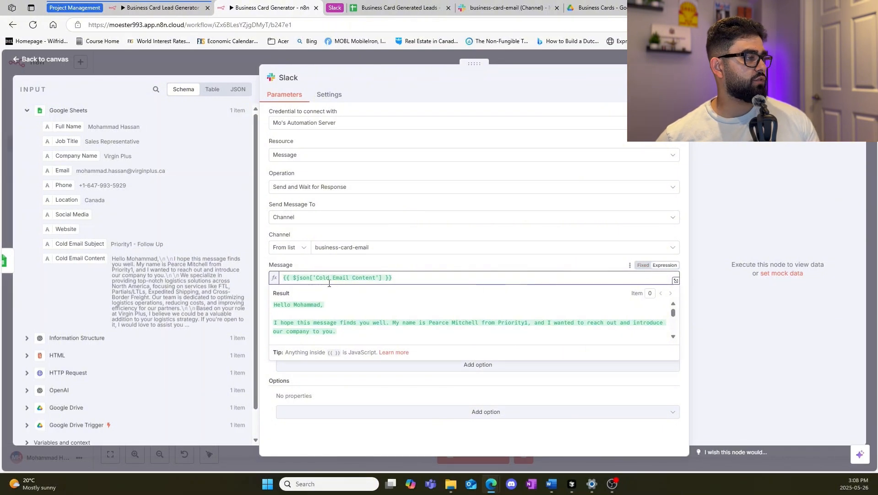
{"action": "left_click_drag", "start_coordinate": [89, 243], "coordinate": [305, 277]}
{"action": "left_click", "coordinate": [398, 285]}
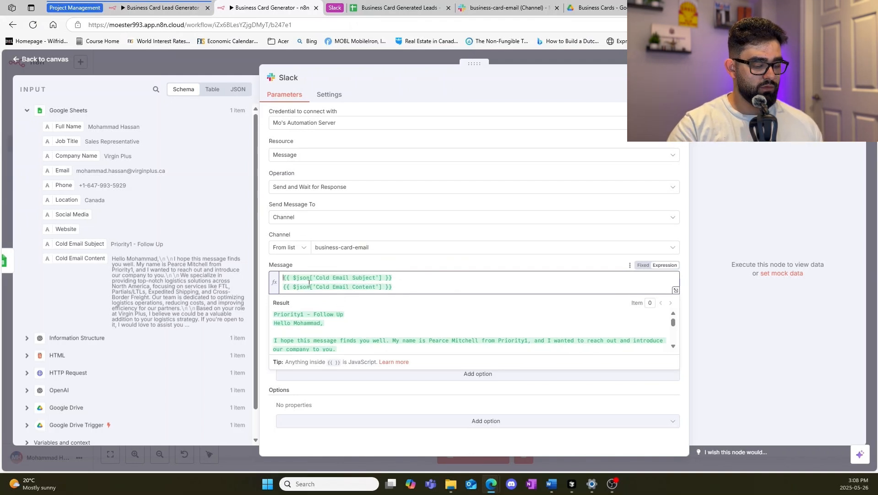
- Insert the label "Email Subject:" before the Cold Email Subject expression in the Slack message
{"action": "key", "text": "ctrl+Home"}
{"action": "type", "text": "Email Su"}
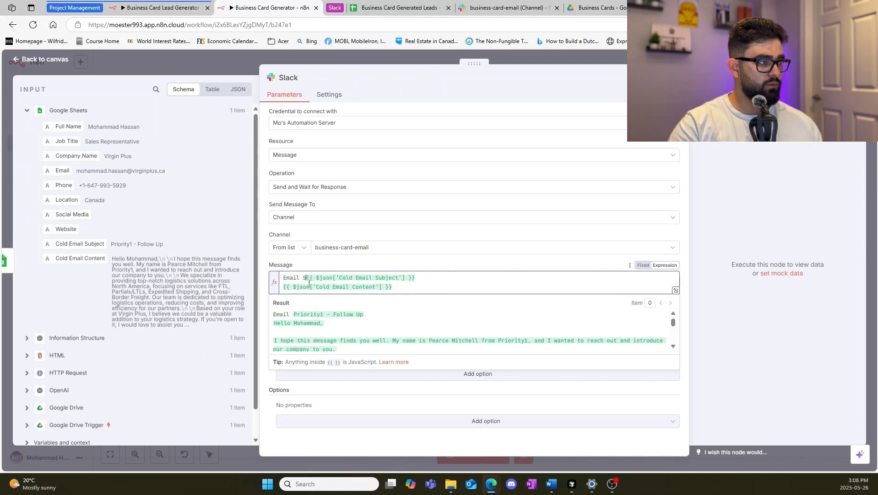
{"action": "type", "text": "bjet"}
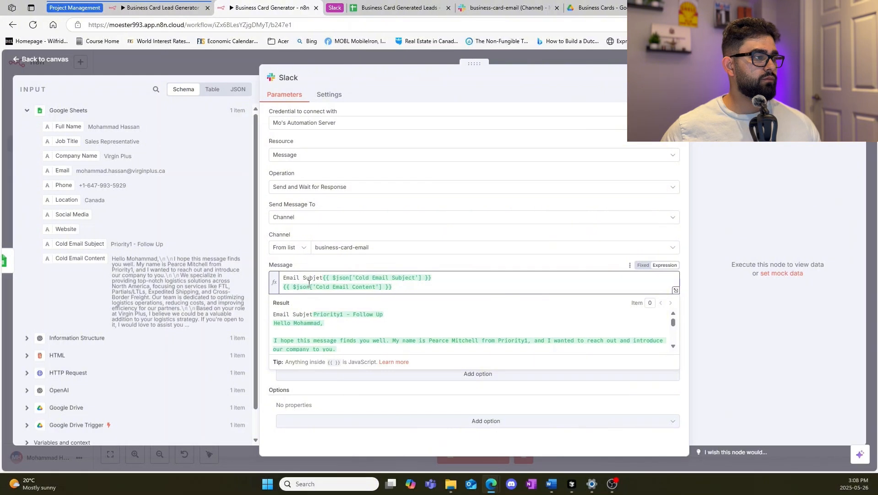
{"action": "key", "text": "F12"}
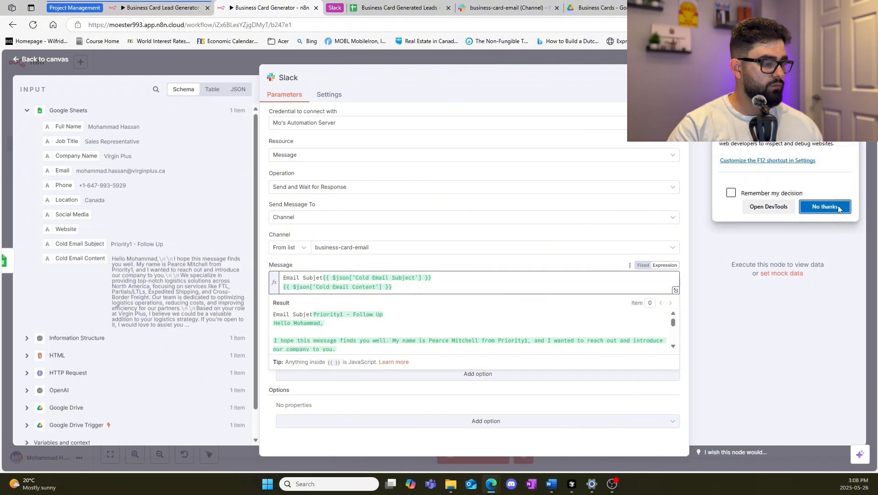
{"action": "left_click", "coordinate": [839, 207]}
{"action": "key", "text": "BackSpace"}
{"action": "key", "text": "BackSpace"}
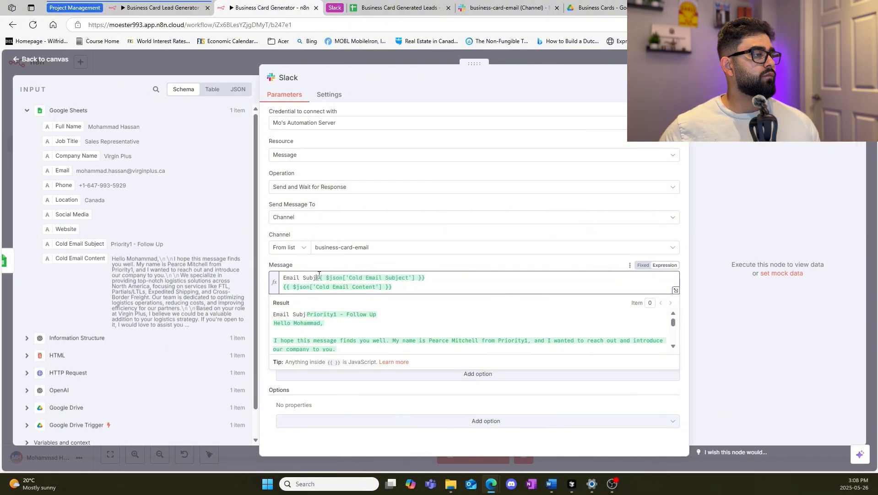
{"action": "type", "text": "ect:"}
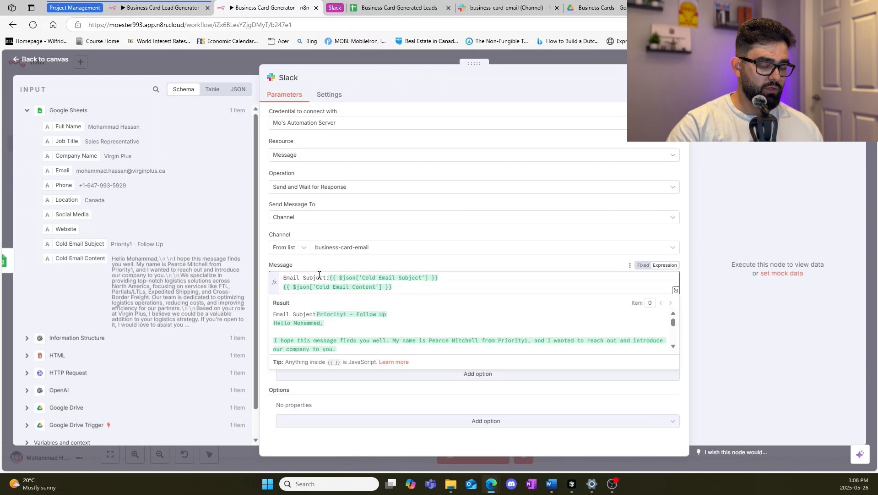
- Insert the label "Email Content:" before the Cold Email Content expression on the Slack message's second line
{"action": "left_click", "coordinate": [280, 287]}
{"action": "type", "text": "Email C"}
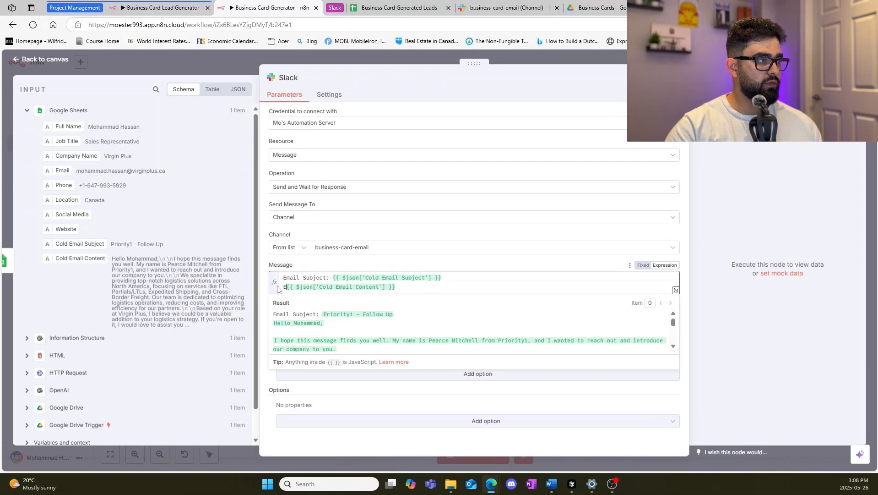
{"action": "type", "text": "ontent"}
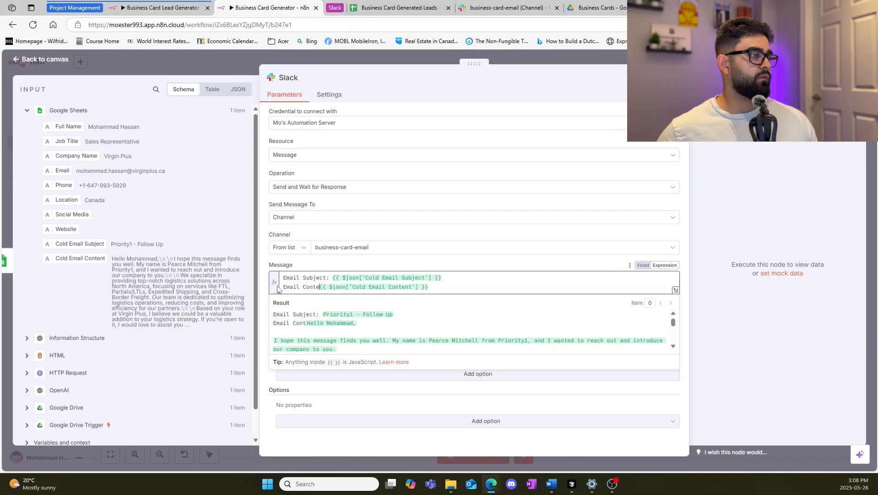
{"action": "type", "text": ":"}
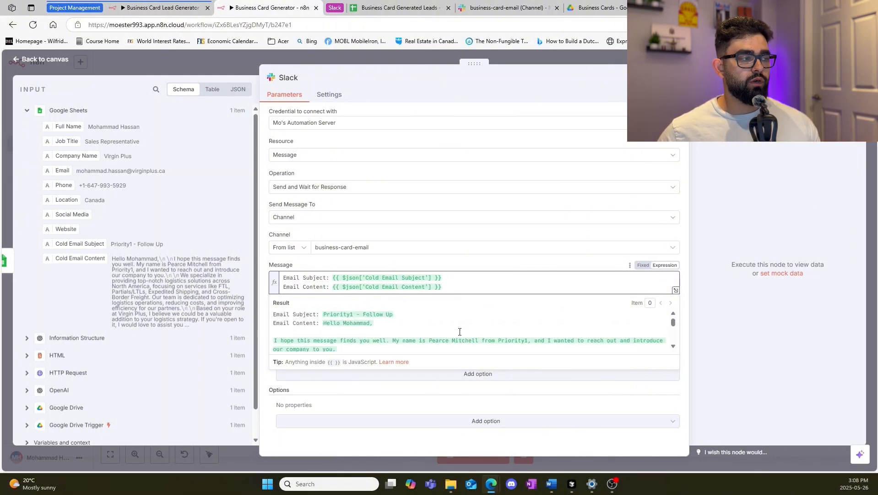
{"action": "left_click", "coordinate": [467, 266]}
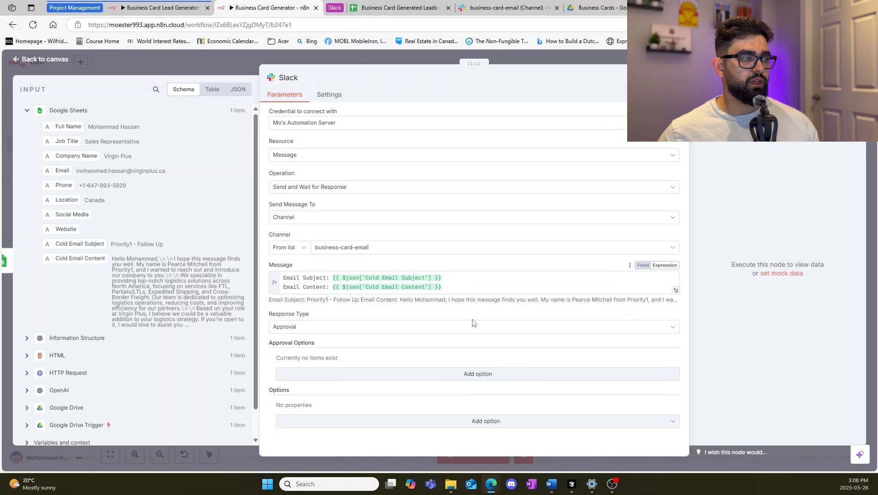
- Add an approval option to the Slack node with the approval type Approve and Disapprove
{"action": "left_click", "coordinate": [469, 374]}
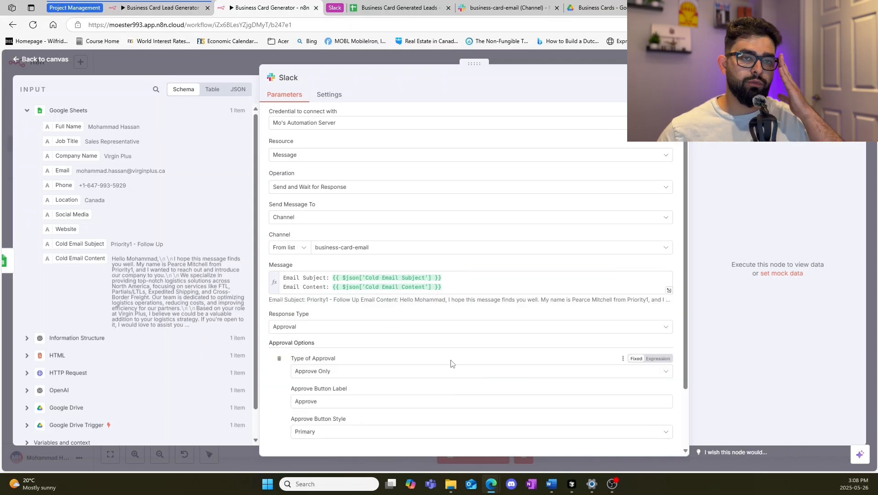
{"action": "scroll", "coordinate": [449, 361], "scroll_direction": "down", "scroll_amount": 3}
{"action": "left_click", "coordinate": [380, 298]}
{"action": "left_click", "coordinate": [355, 337]}
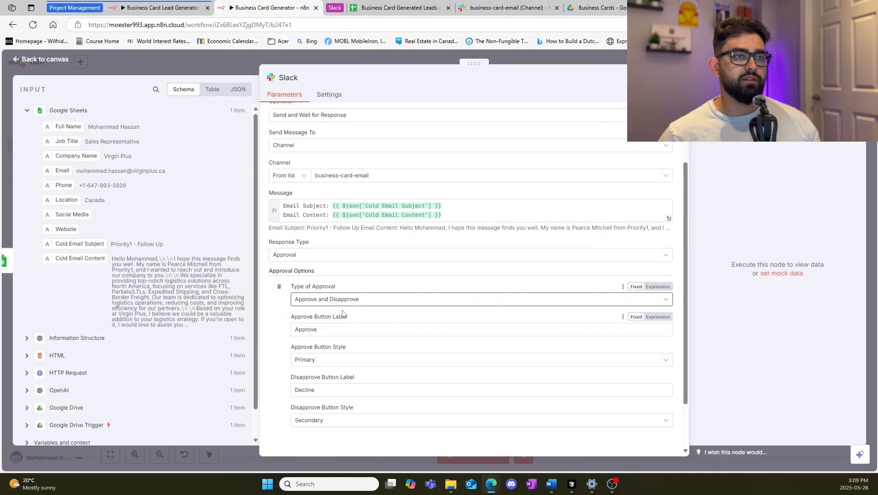
{"action": "scroll", "coordinate": [341, 307], "scroll_direction": "down", "scroll_amount": 2}
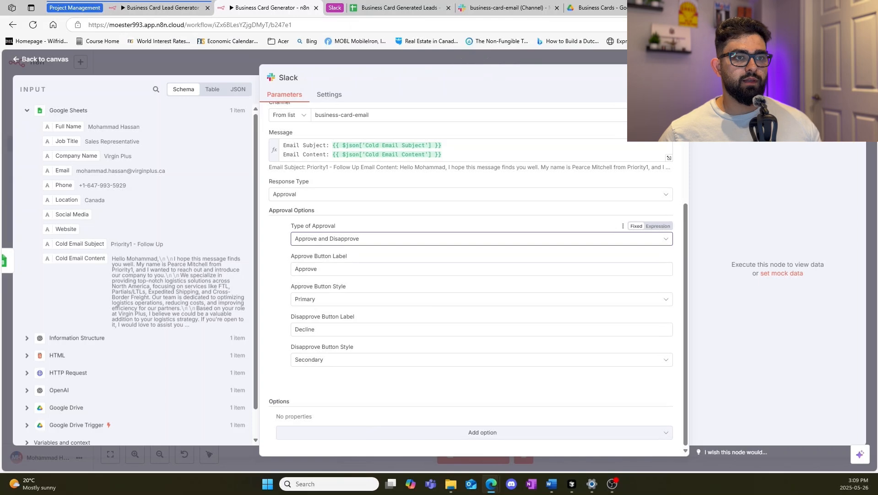
- Test the Slack step, then review and approve the drafted email in the business-card-email channel
{"action": "left_click", "coordinate": [655, 78]}
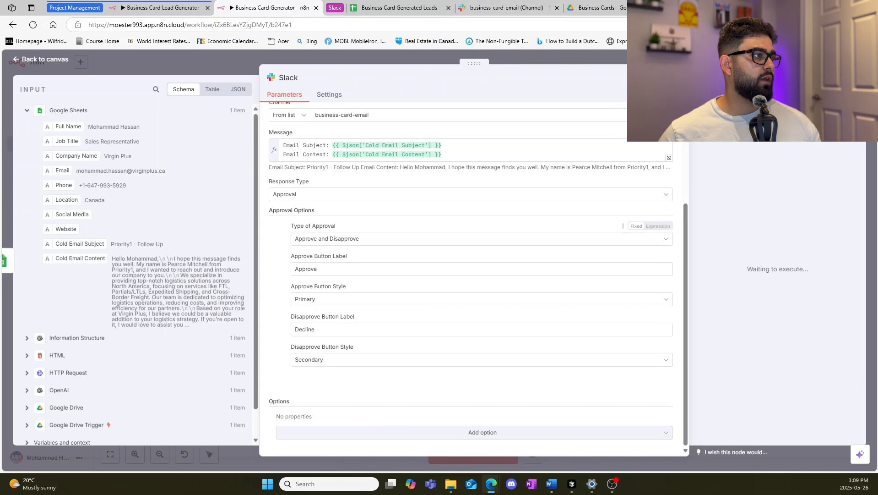
{"action": "left_click", "coordinate": [509, 7]}
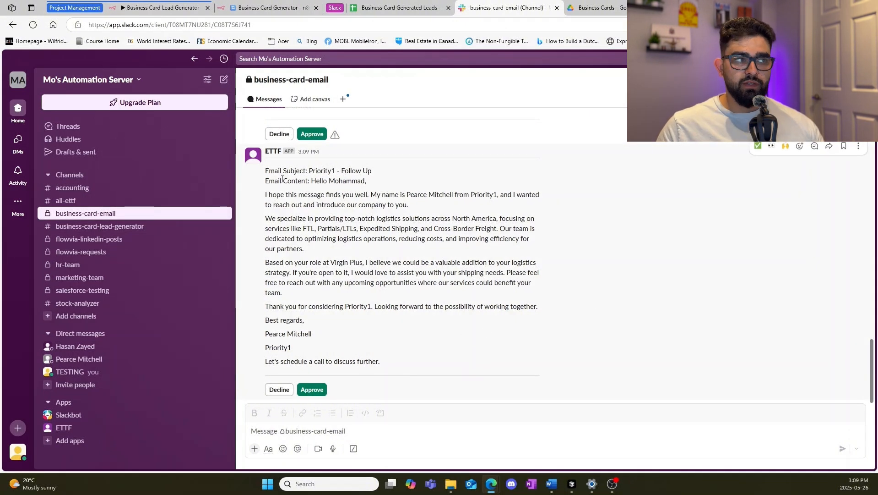
{"action": "left_click_drag", "start_coordinate": [320, 180], "coordinate": [367, 231]}
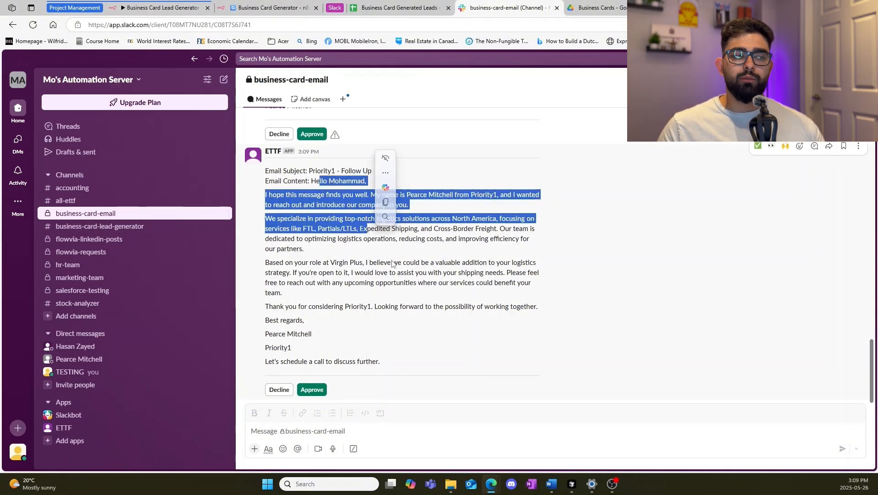
{"action": "left_click", "coordinate": [387, 273]}
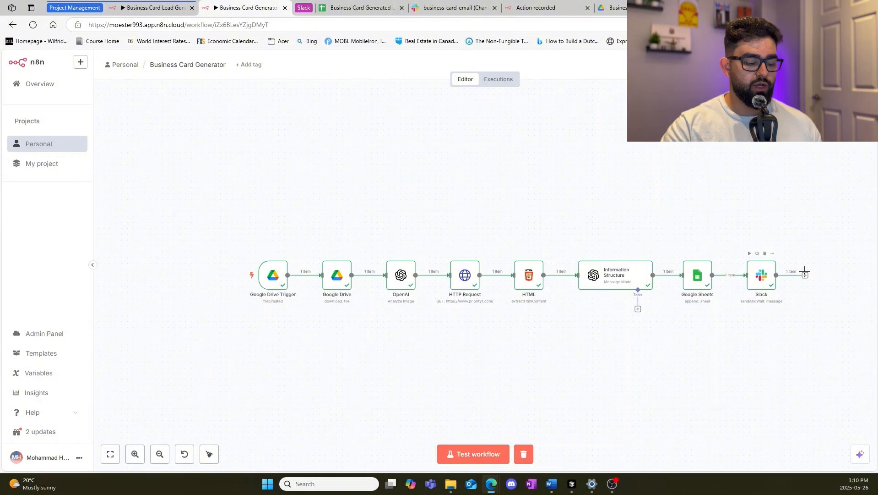
- Add an If node after the Slack node
{"action": "left_click", "coordinate": [805, 275]}
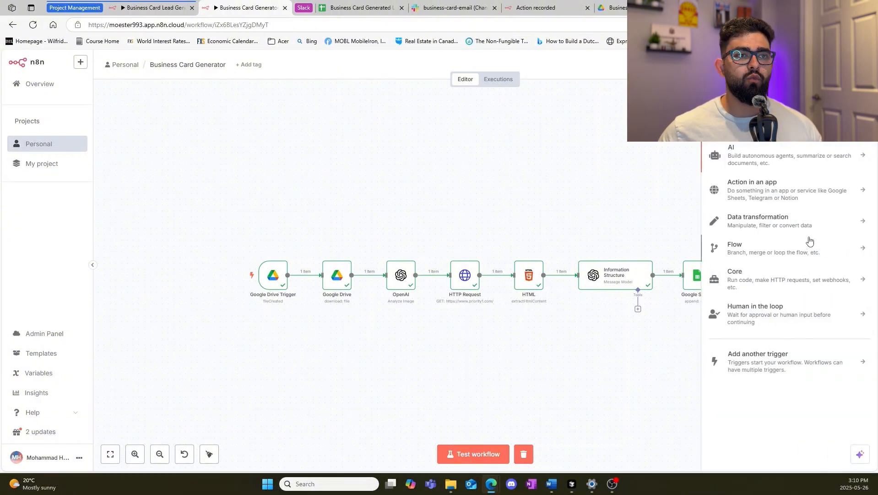
{"action": "type", "text": "if"}
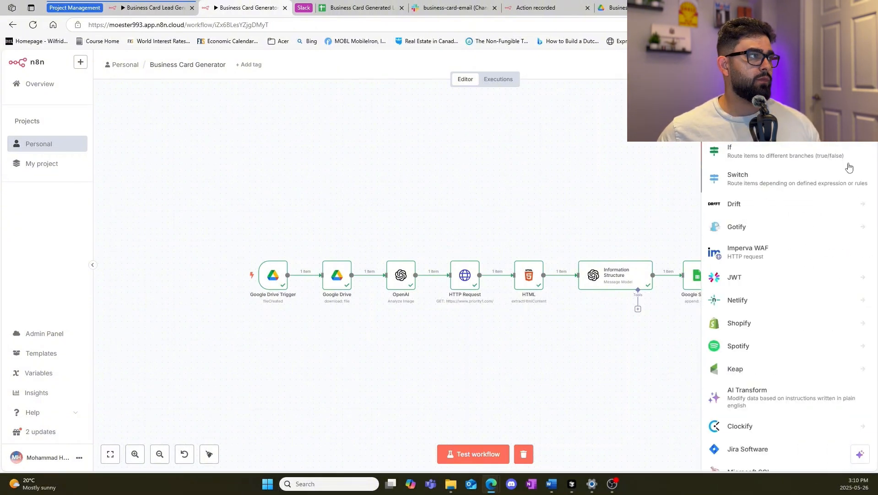
{"action": "left_click", "coordinate": [824, 156]}
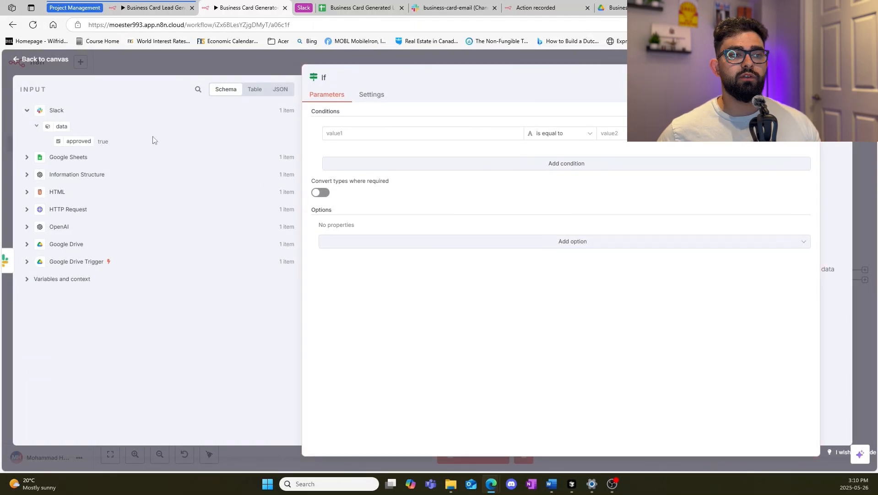
- Set the If condition to the Boolean check that Slack's approved value is true, and test the step
{"action": "left_click", "coordinate": [581, 135]}
{"action": "mouse_move", "coordinate": [562, 203]}
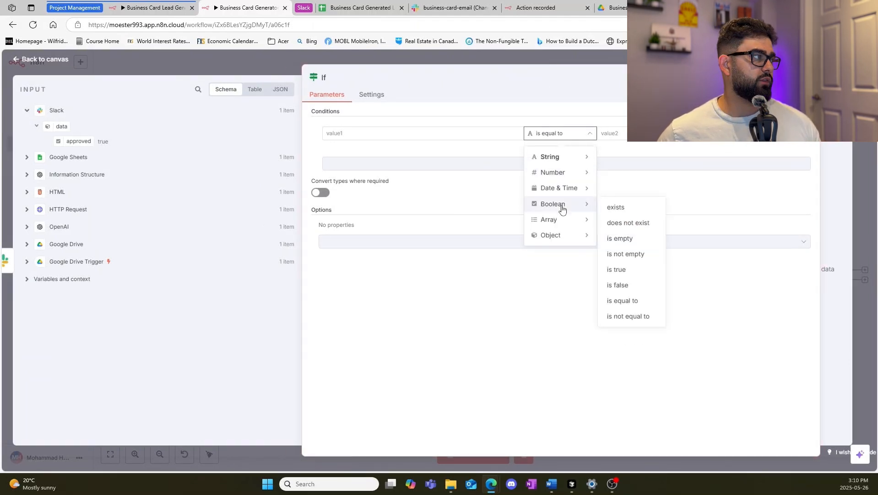
{"action": "left_click", "coordinate": [629, 269]}
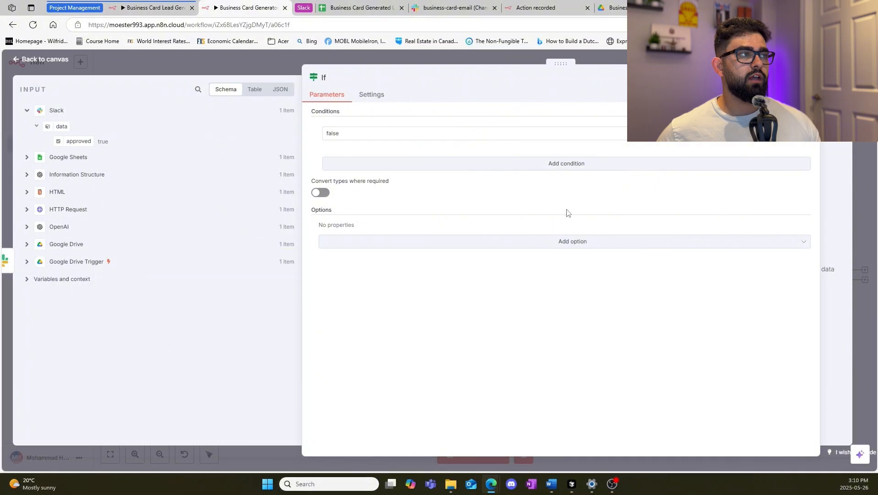
{"action": "left_click_drag", "start_coordinate": [89, 139], "coordinate": [345, 133]}
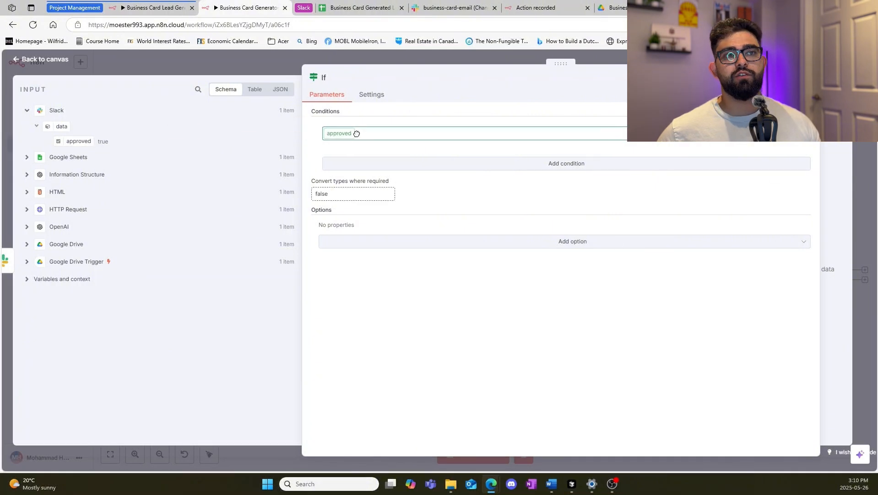
{"action": "left_click", "coordinate": [548, 125]}
{"action": "left_click", "coordinate": [389, 133]}
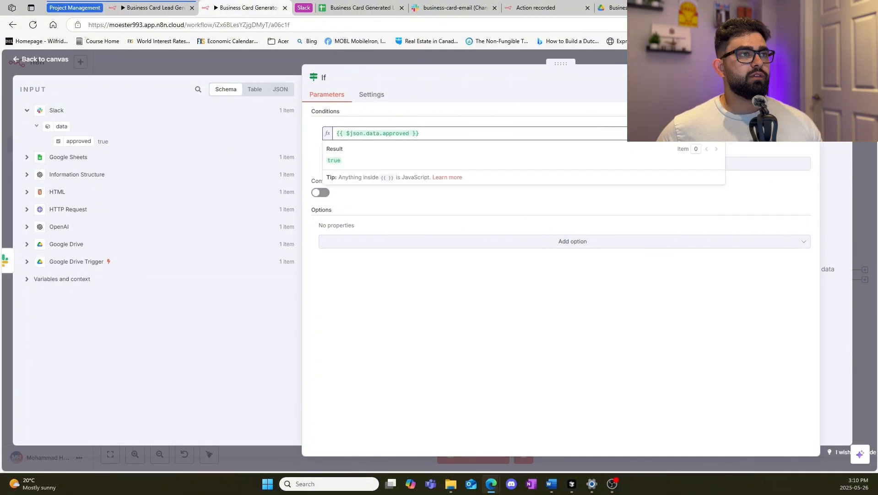
{"action": "left_click", "coordinate": [784, 142]}
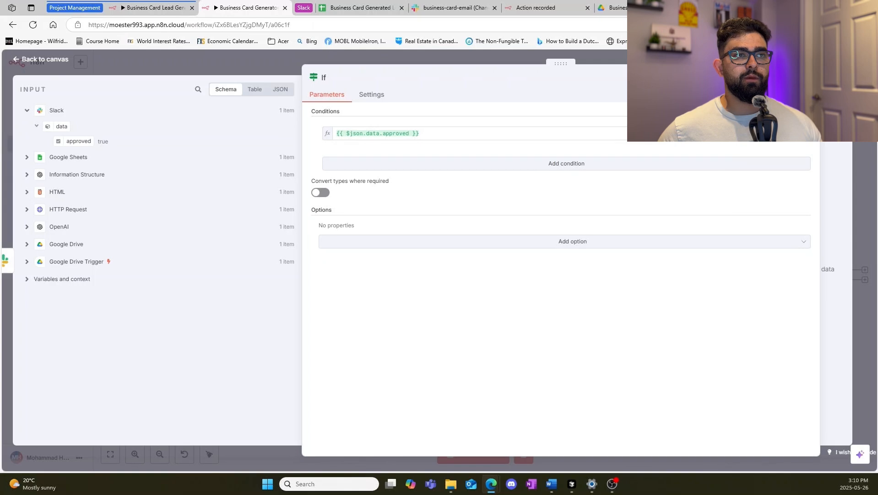
{"action": "left_click_drag", "start_coordinate": [560, 63], "coordinate": [352, 64]}
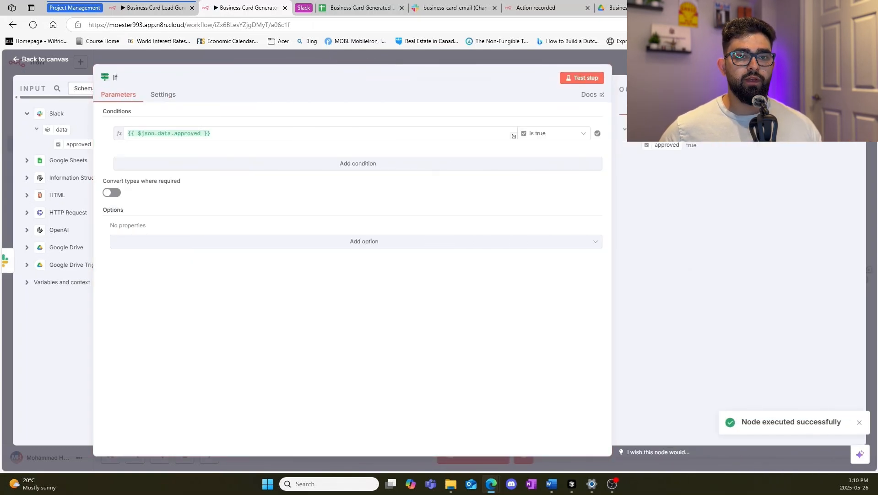
{"action": "left_click", "coordinate": [870, 269]}
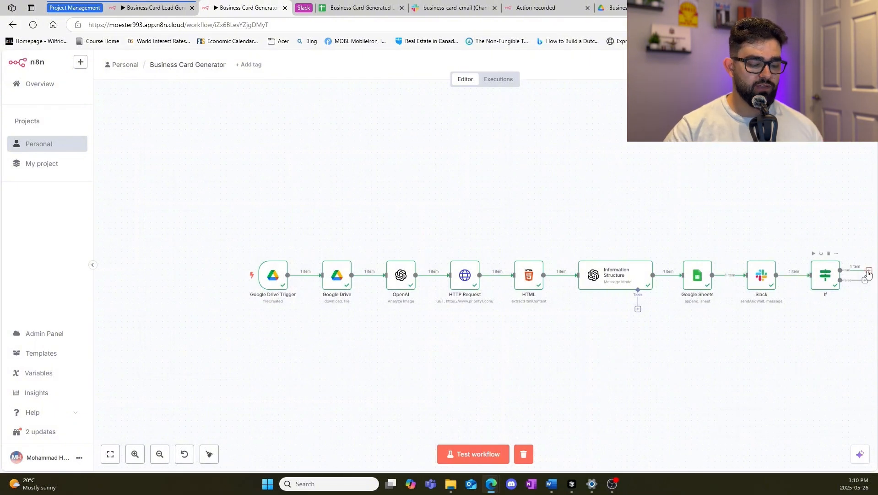
- Add a Gmail node that sends a message on the If node's true branch
{"action": "left_click", "coordinate": [869, 271]}
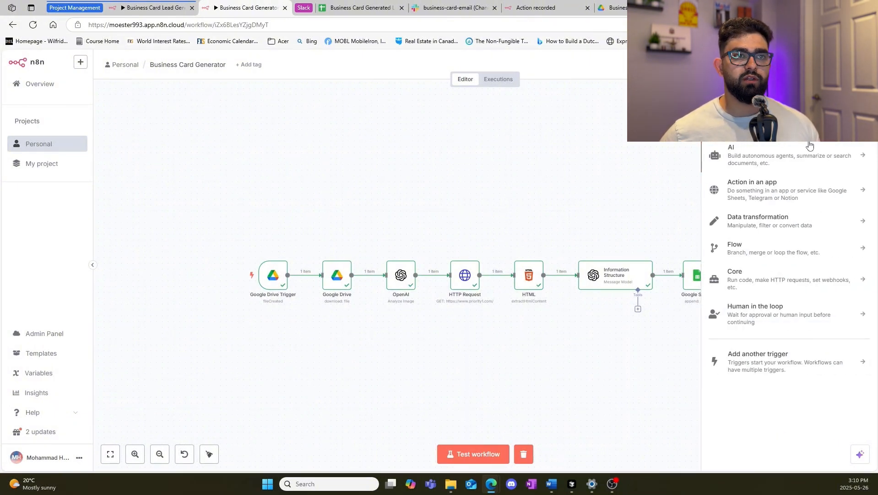
{"action": "type", "text": "gmail"}
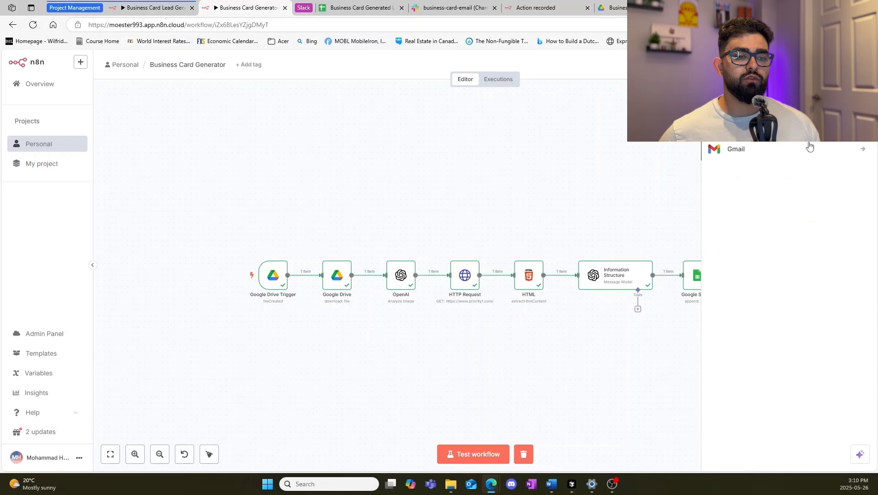
{"action": "left_click", "coordinate": [809, 146]}
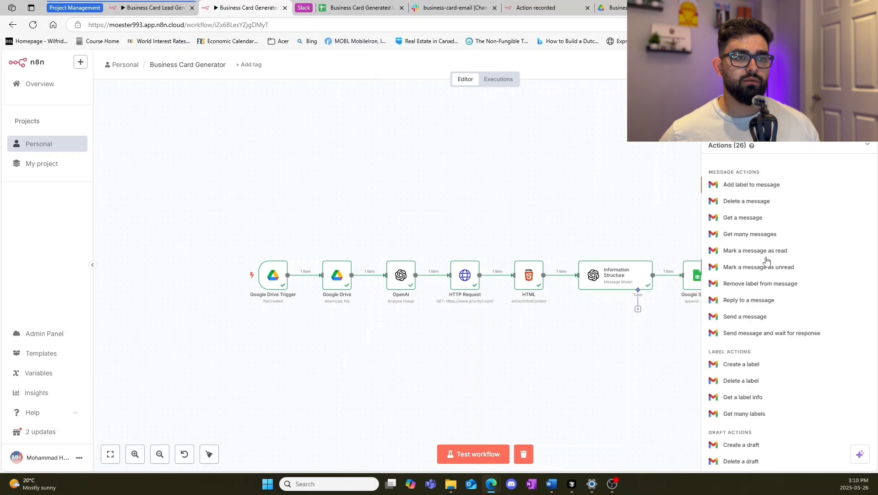
{"action": "scroll", "coordinate": [758, 350], "scroll_direction": "down", "scroll_amount": 4}
{"action": "scroll", "coordinate": [764, 387], "scroll_direction": "up", "scroll_amount": 3}
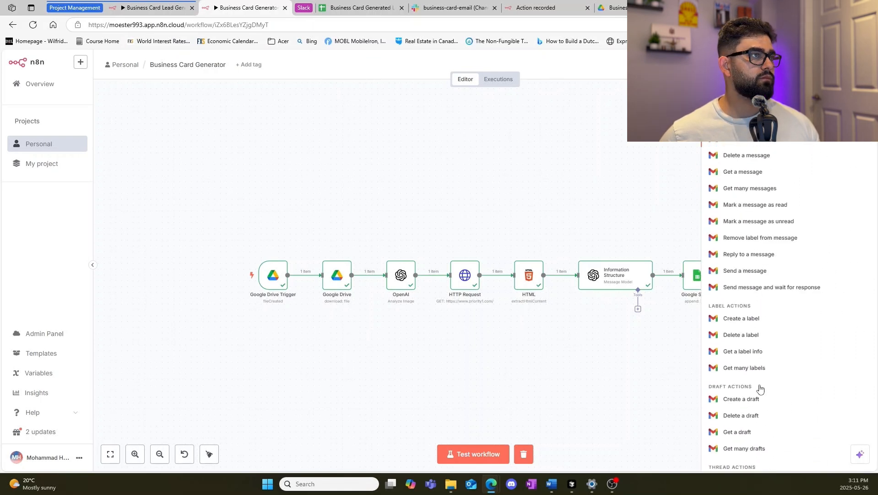
{"action": "left_click", "coordinate": [750, 271]}
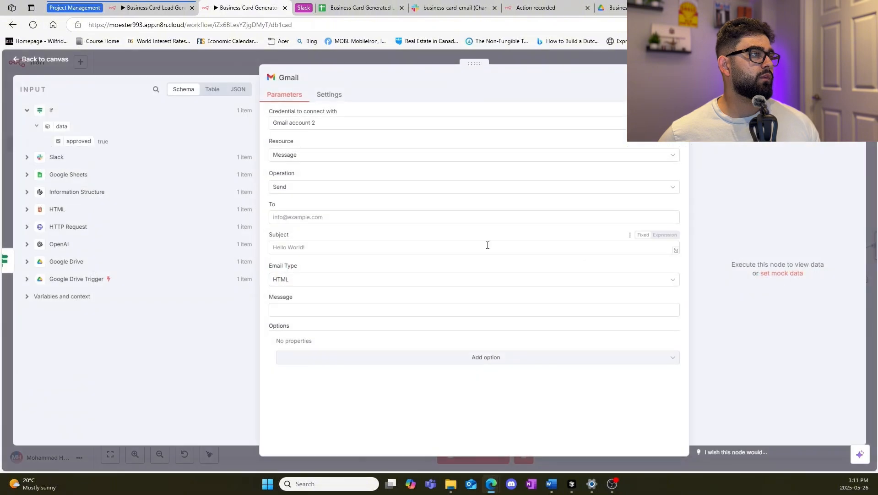
{"action": "left_click_drag", "start_coordinate": [462, 61], "coordinate": [501, 65]}
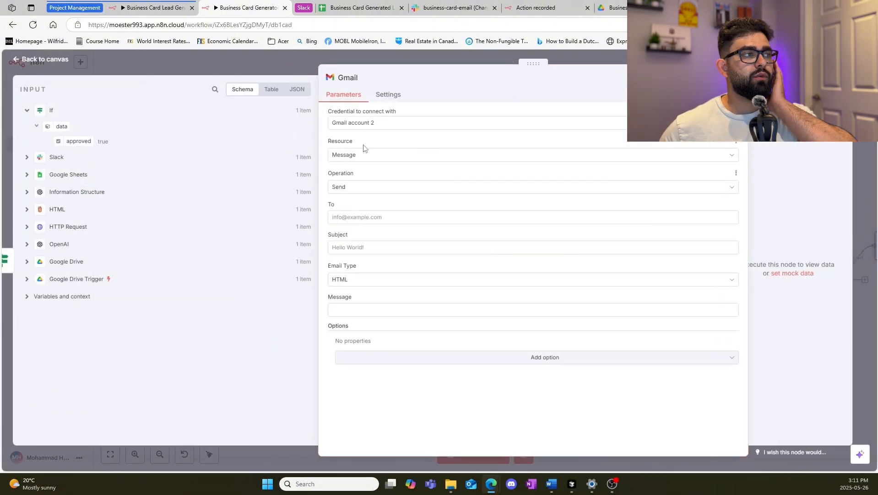
{"action": "left_click", "coordinate": [379, 123]}
{"action": "left_click", "coordinate": [378, 123]}
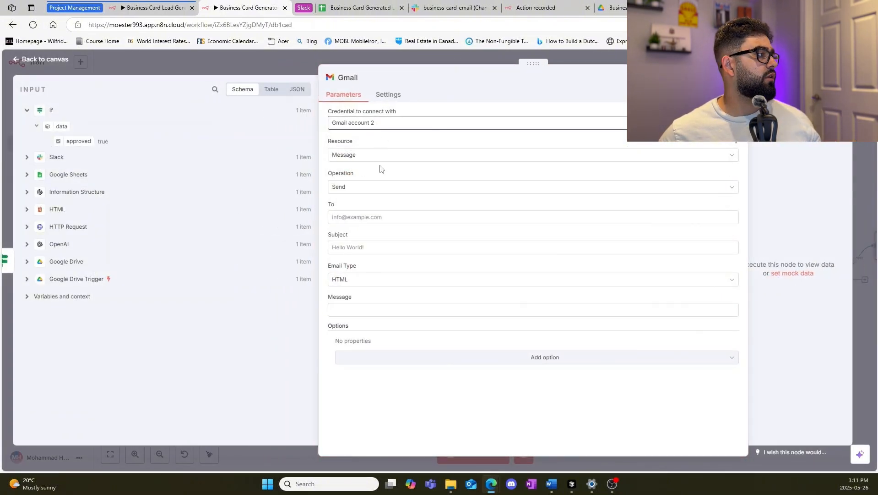
{"action": "left_click", "coordinate": [373, 216]}
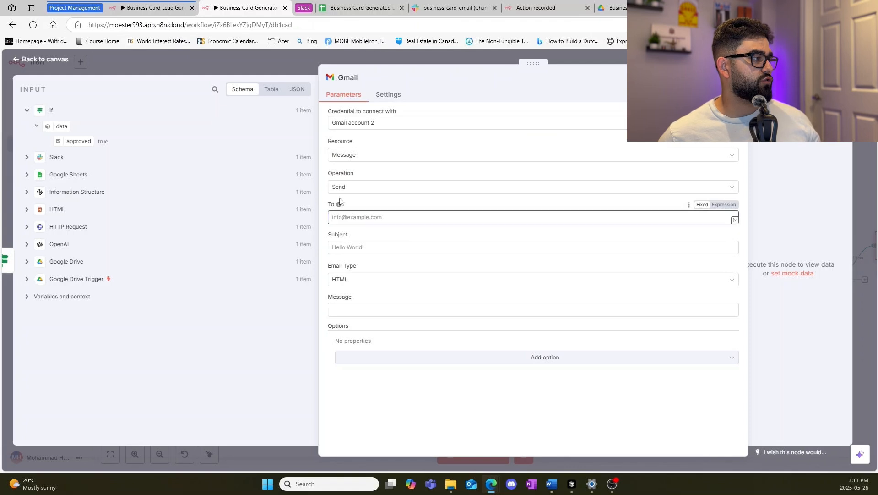
{"action": "left_click", "coordinate": [27, 192]}
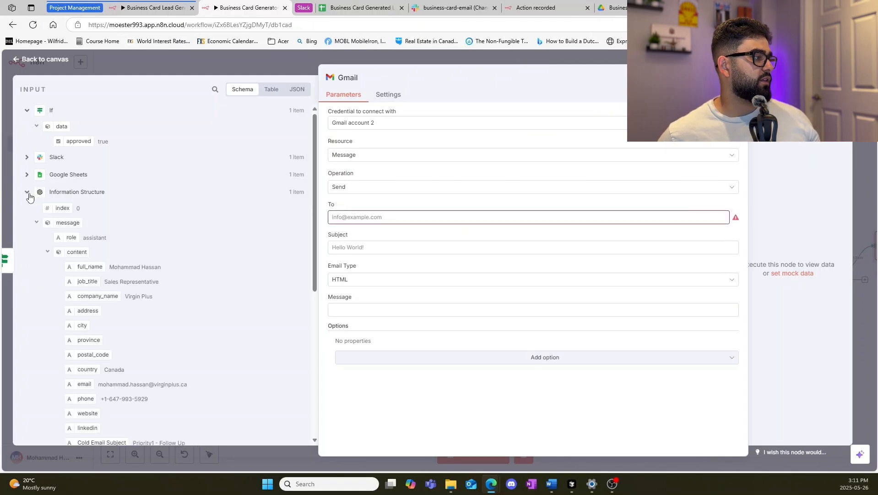
{"action": "scroll", "coordinate": [105, 261], "scroll_direction": "down", "scroll_amount": 2}
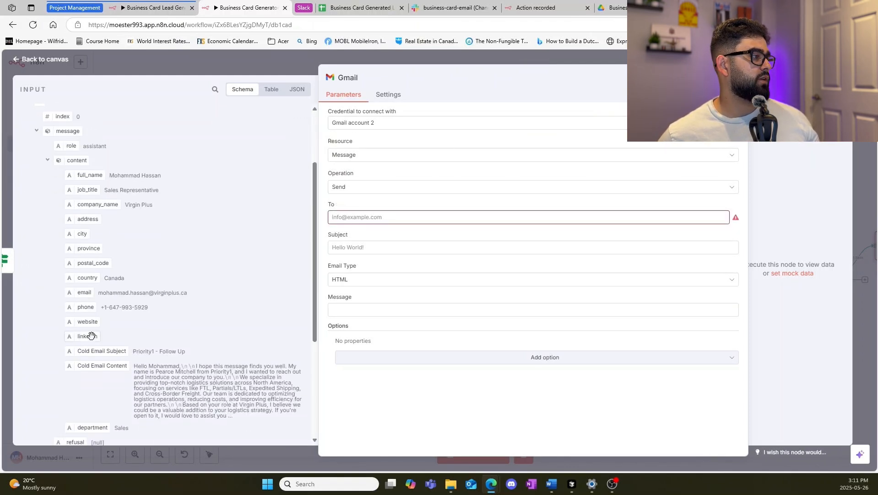
{"action": "left_click_drag", "start_coordinate": [84, 292], "coordinate": [375, 219]}
{"action": "left_click_drag", "start_coordinate": [110, 350], "coordinate": [366, 257]}
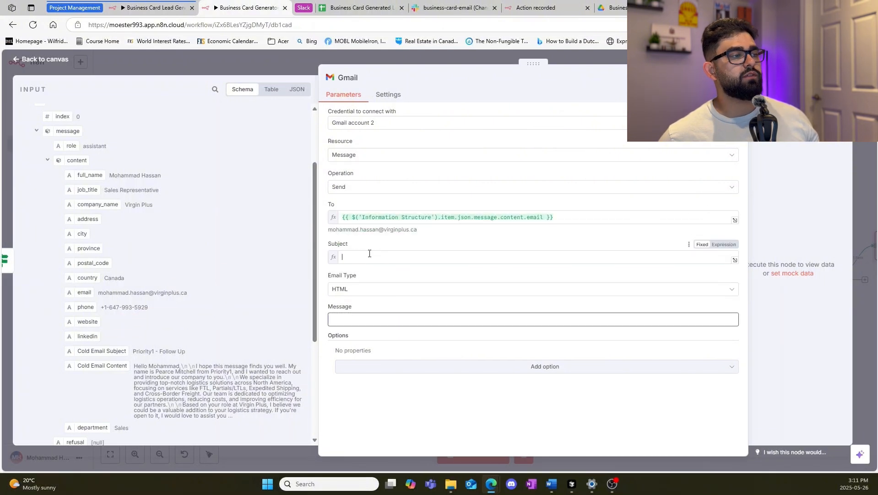
{"action": "left_click_drag", "start_coordinate": [109, 365], "coordinate": [434, 321]}
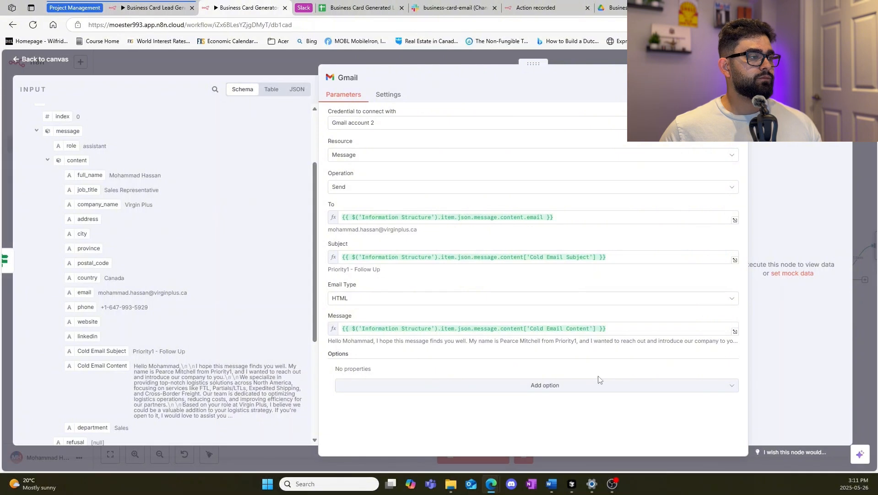
{"action": "left_click", "coordinate": [542, 386]}
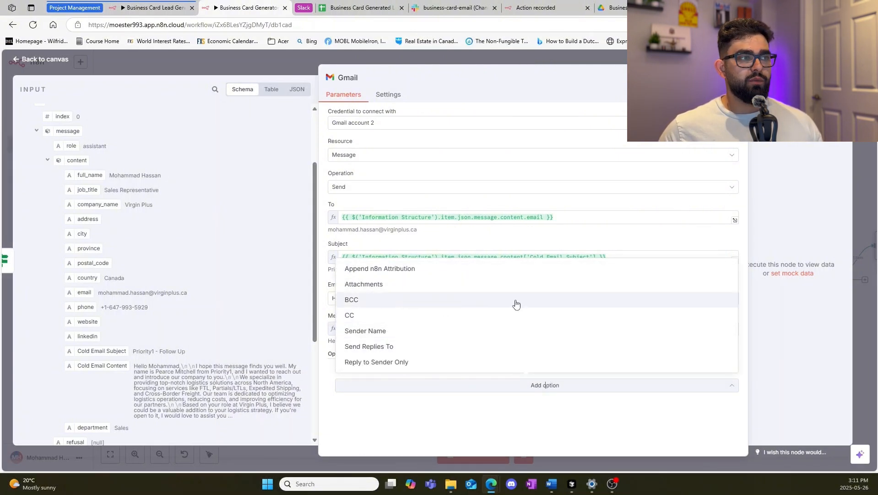
{"action": "left_click", "coordinate": [418, 415]}
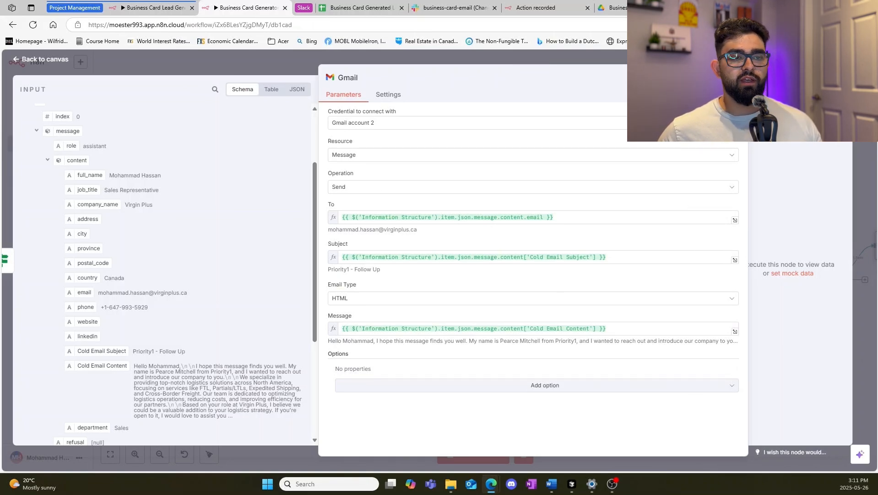
{"action": "key", "text": "Escape"}
{"action": "left_click", "coordinate": [108, 458]}
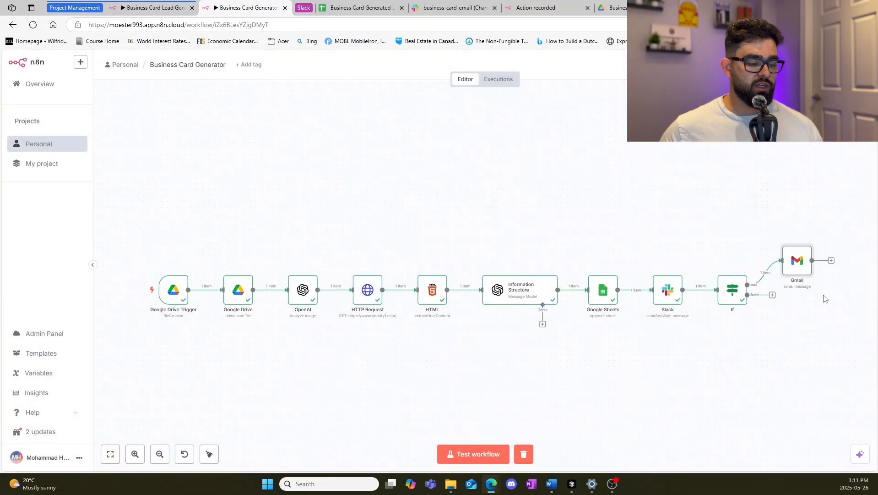
- Add a Slack node that sends a message on the If node's false branch
{"action": "left_click", "coordinate": [773, 300]}
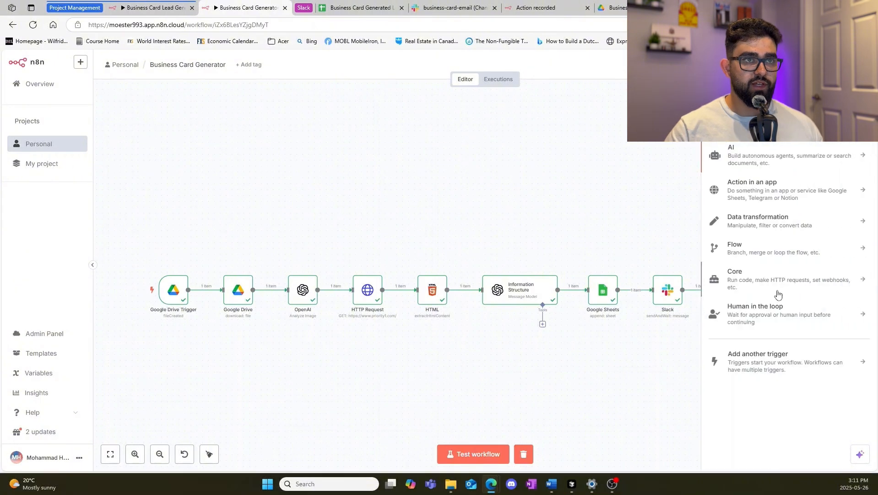
{"action": "left_click", "coordinate": [783, 183]}
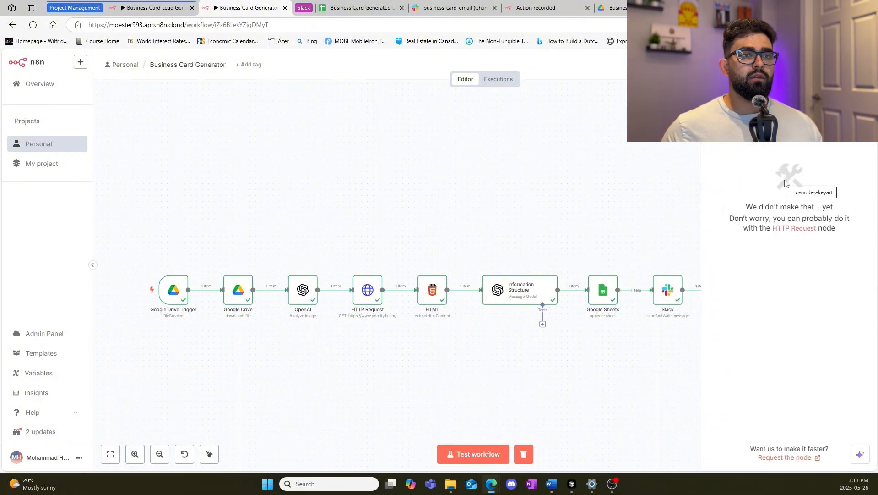
{"action": "key", "text": "BackSpace"}
{"action": "key", "text": "BackSpace"}
{"action": "key", "text": "BackSpace"}
{"action": "key", "text": "BackSpace"}
{"action": "type", "text": "lac"}
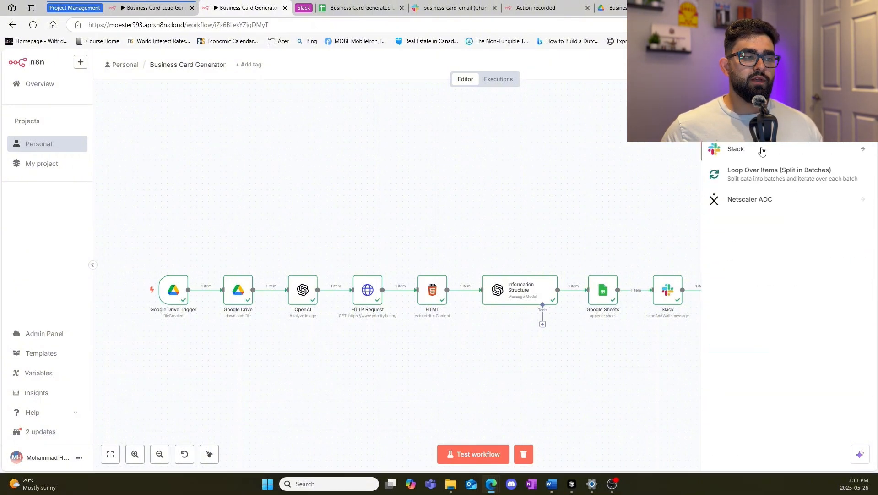
{"action": "left_click", "coordinate": [760, 151]}
{"action": "scroll", "coordinate": [776, 390], "scroll_direction": "down", "scroll_amount": 4}
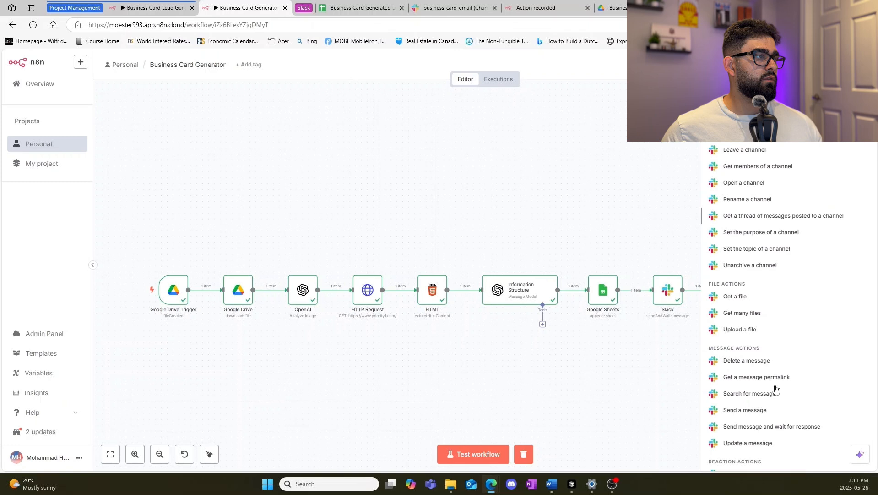
{"action": "left_click", "coordinate": [758, 412]}
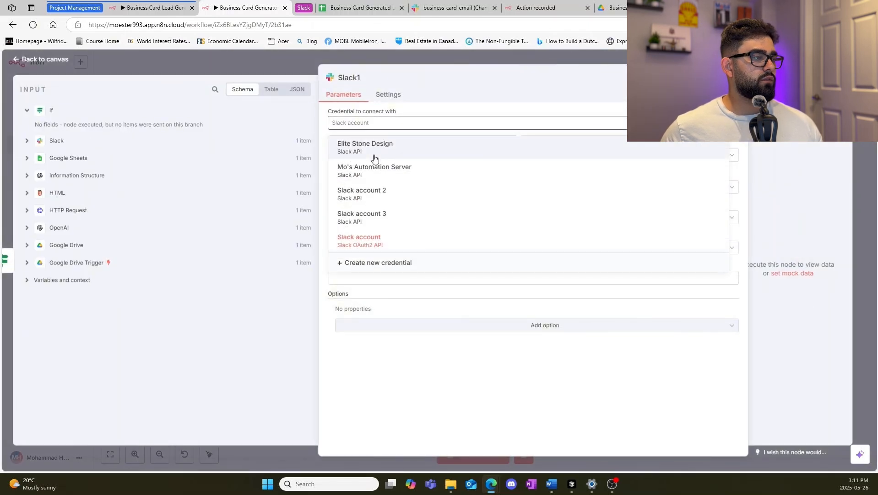
- Set the new Slack node to use the Automation Server credential and send to the business-card-email channel
{"action": "left_click", "coordinate": [378, 166]}
{"action": "left_click", "coordinate": [399, 219]}
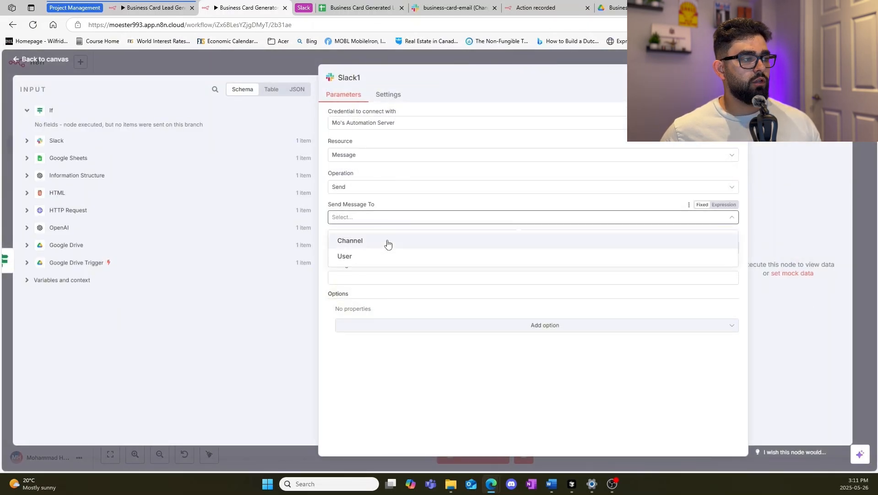
{"action": "left_click", "coordinate": [387, 241]}
{"action": "left_click", "coordinate": [441, 251]}
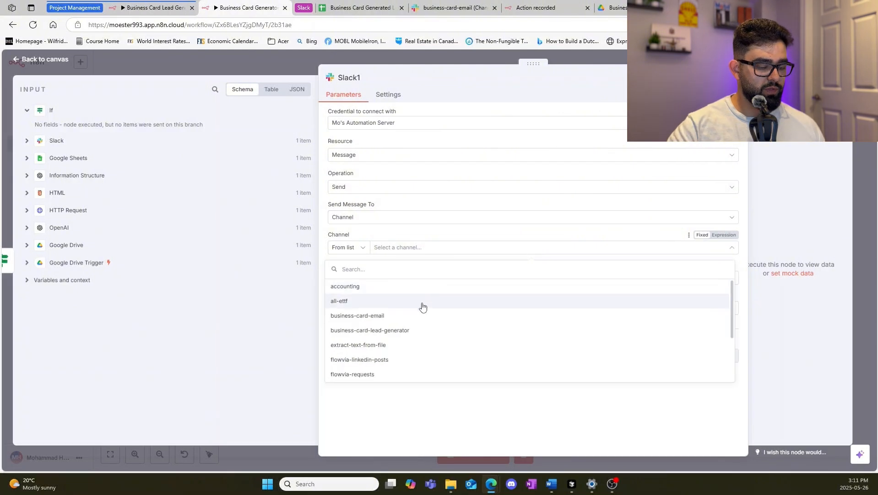
{"action": "left_click", "coordinate": [418, 320]}
- Set the Slack message text to "This email was not approved." and return to the canvas
{"action": "left_click", "coordinate": [413, 309]}
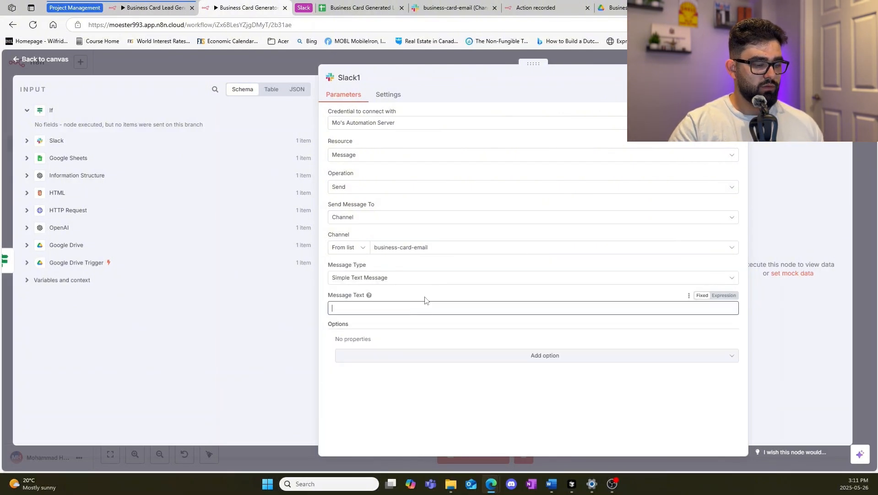
{"action": "type", "text": "This ema"}
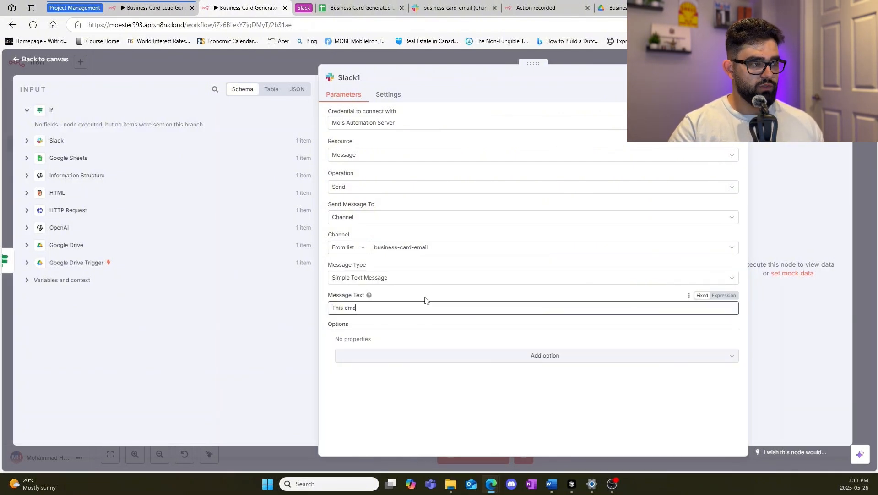
{"action": "type", "text": "il w"}
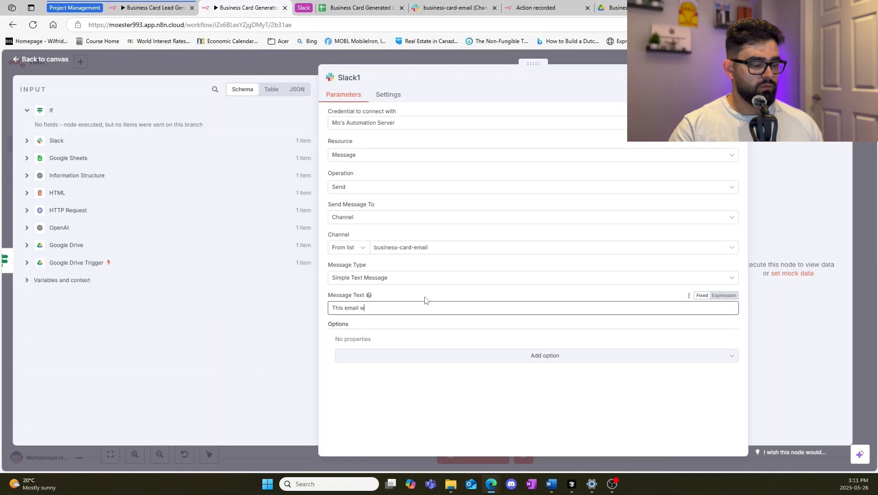
{"action": "type", "text": "as not"}
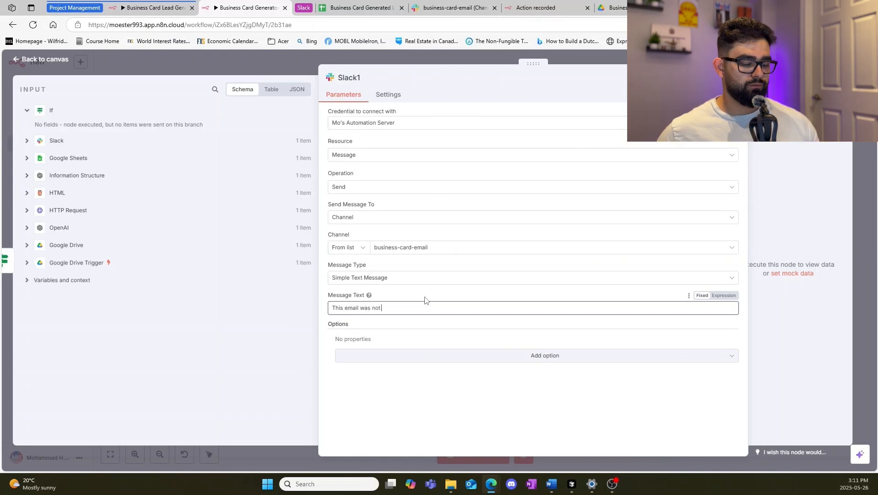
{"action": "type", "text": " approved"}
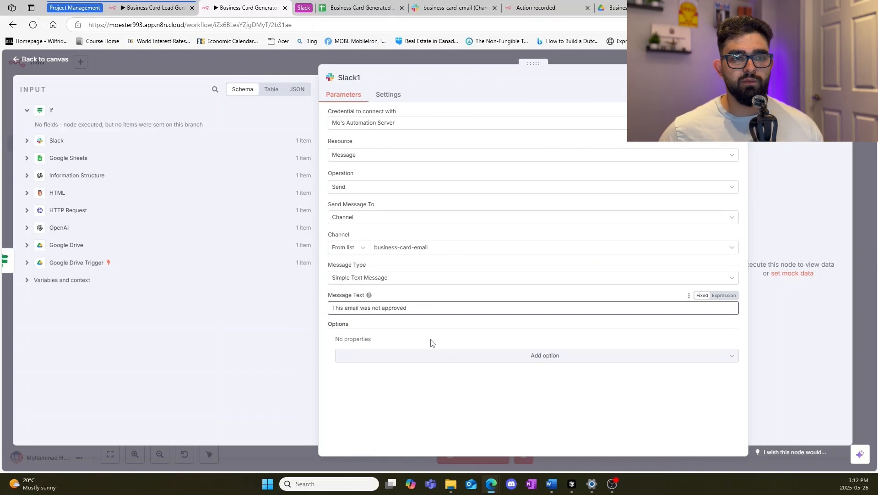
{"action": "type", "text": "."}
{"action": "left_click", "coordinate": [669, 57]}
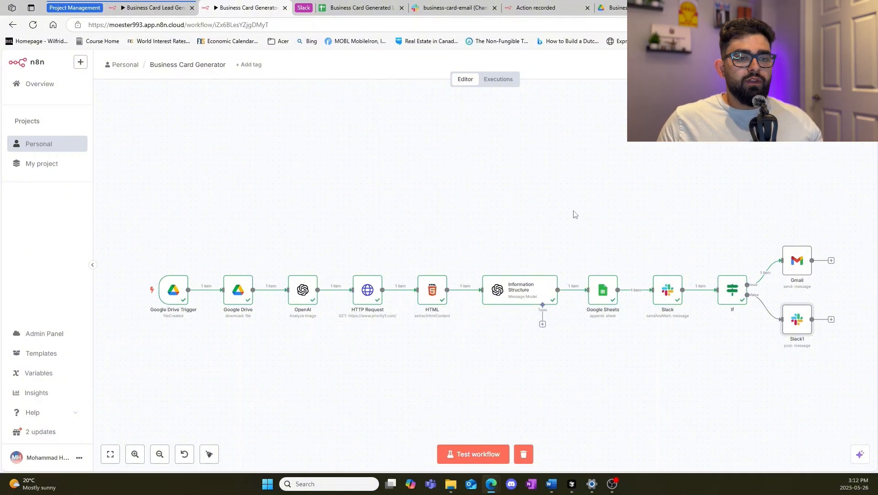
{"action": "mouse_move", "coordinate": [151, 326]}
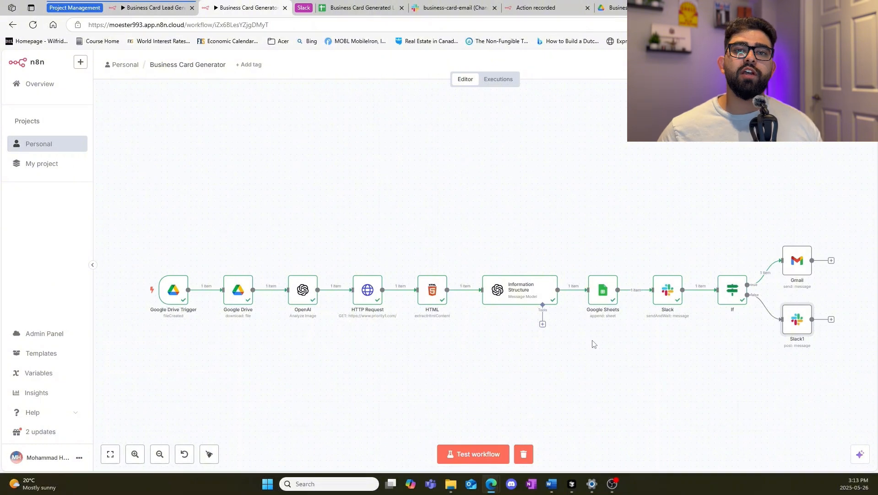
{"action": "mouse_move", "coordinate": [594, 280]}
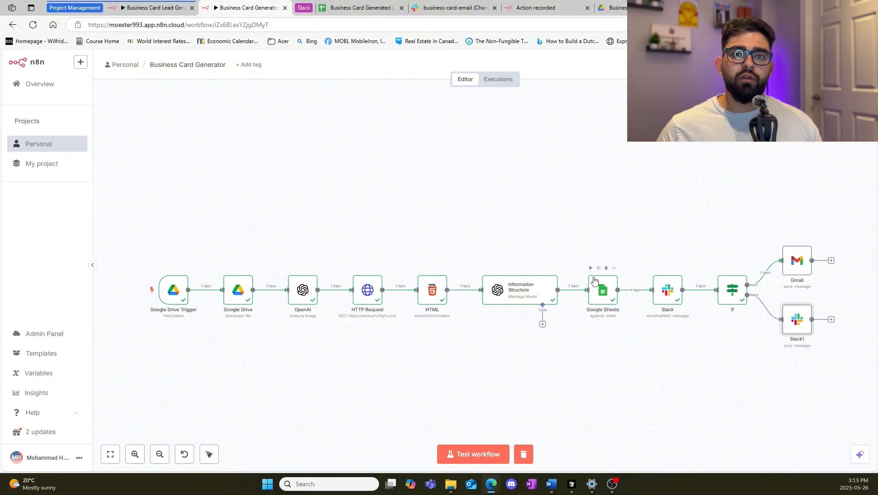